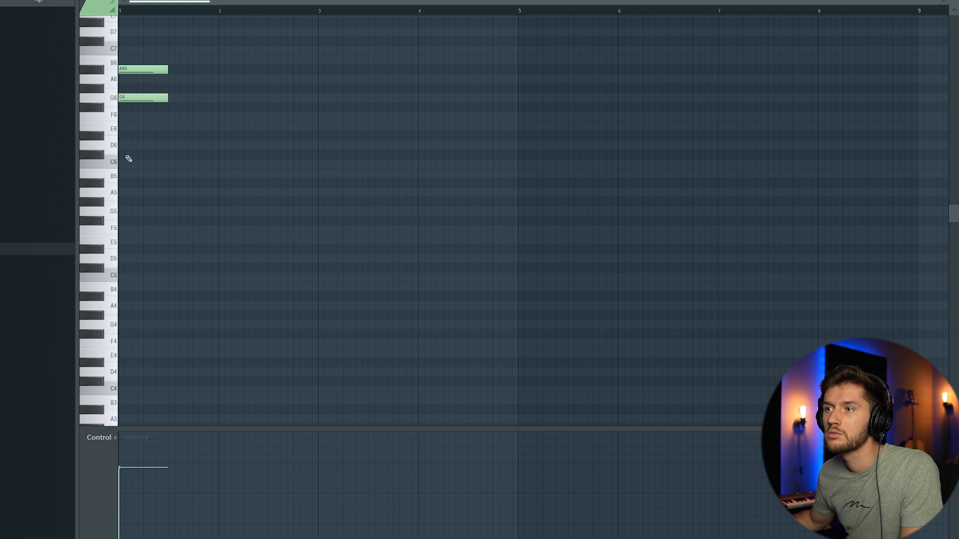
# Draw a chord of A6, F#6 and D#6 at the start of bar 3 and play the pattern
pyautogui.press('space')
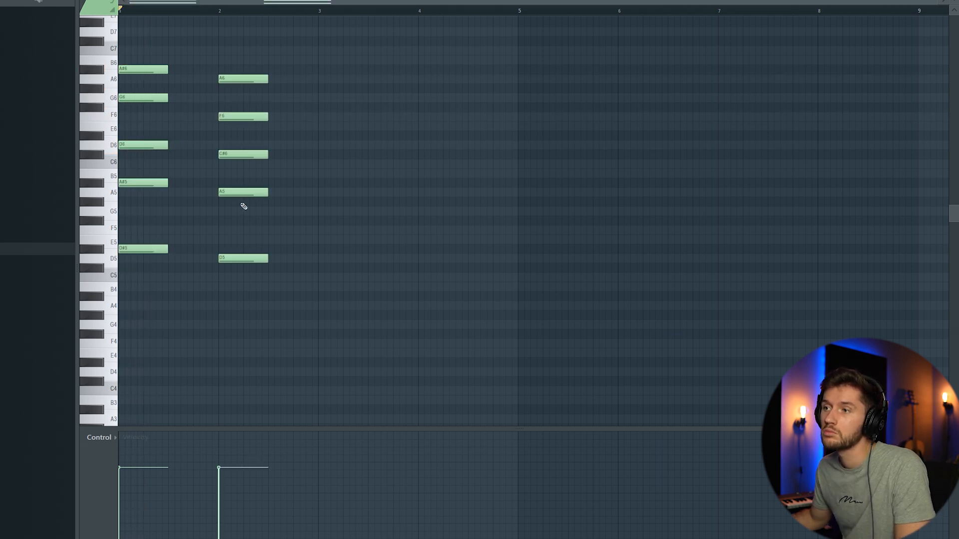
pyautogui.click(344, 144)
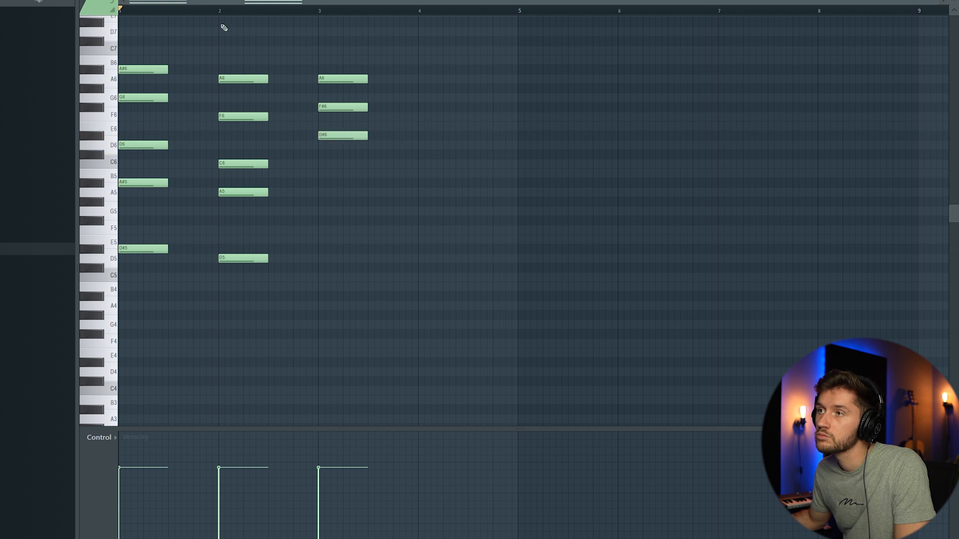
pyautogui.press('space')
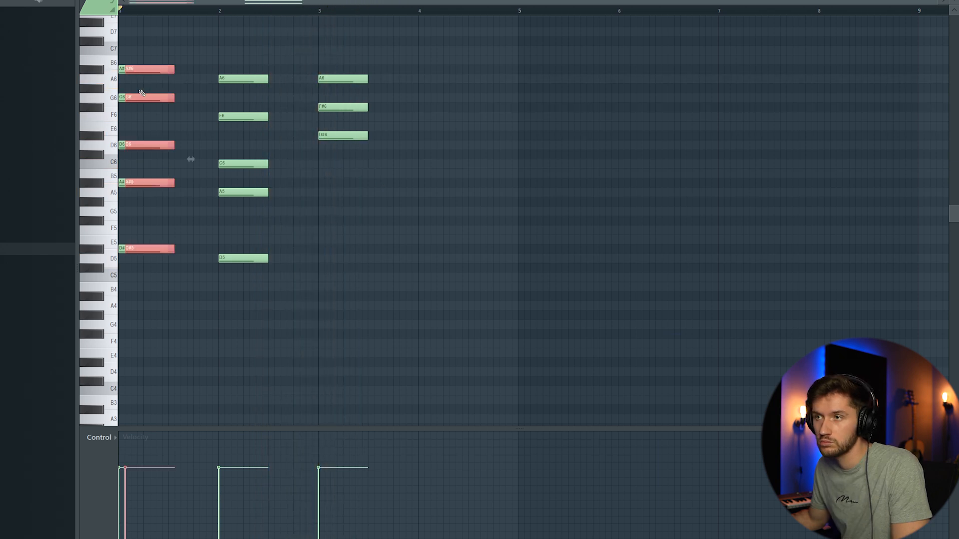
# Copy the bar 1 chord to bar 4 and play back the chord progression
pyautogui.moveTo(141, 92); pyautogui.dragTo(431, 63)
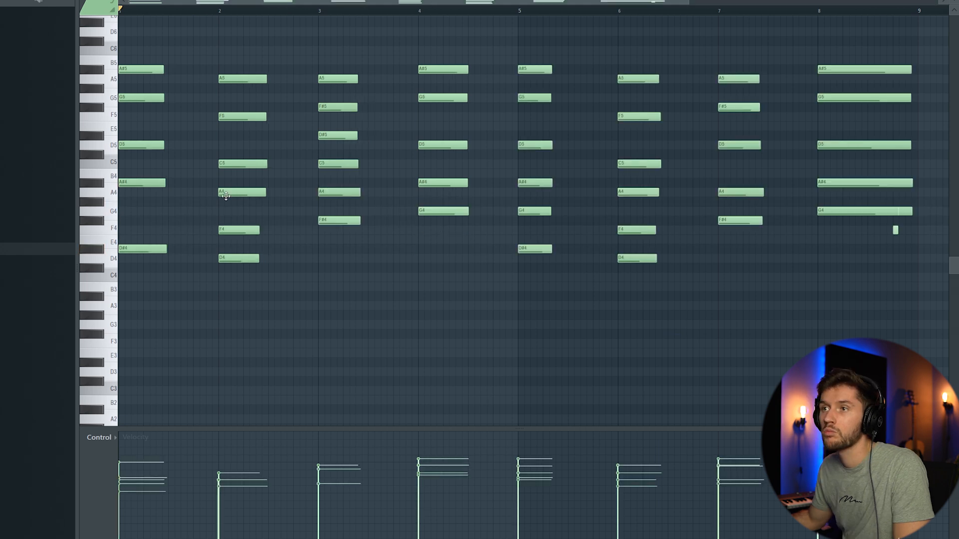
pyautogui.press('space')
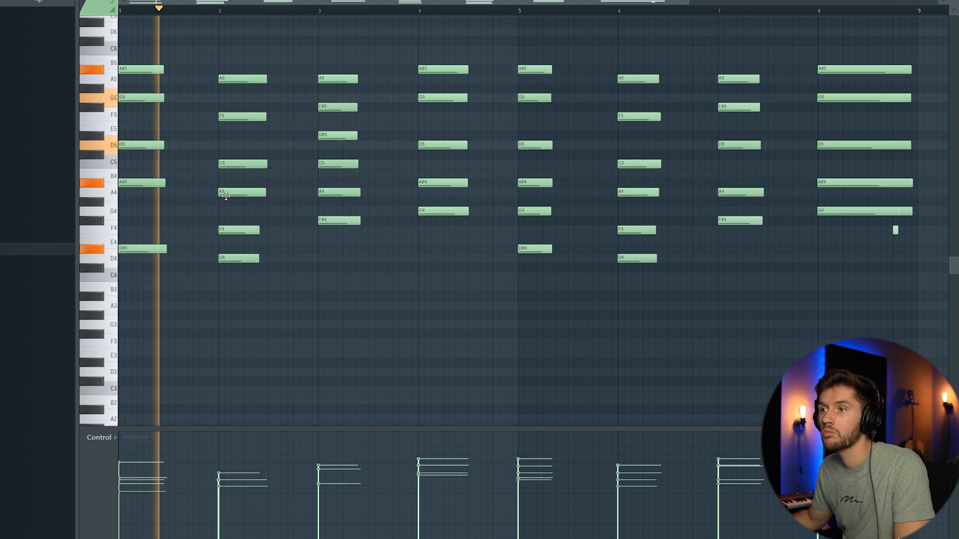
pyautogui.scroll(1, 223, 192)
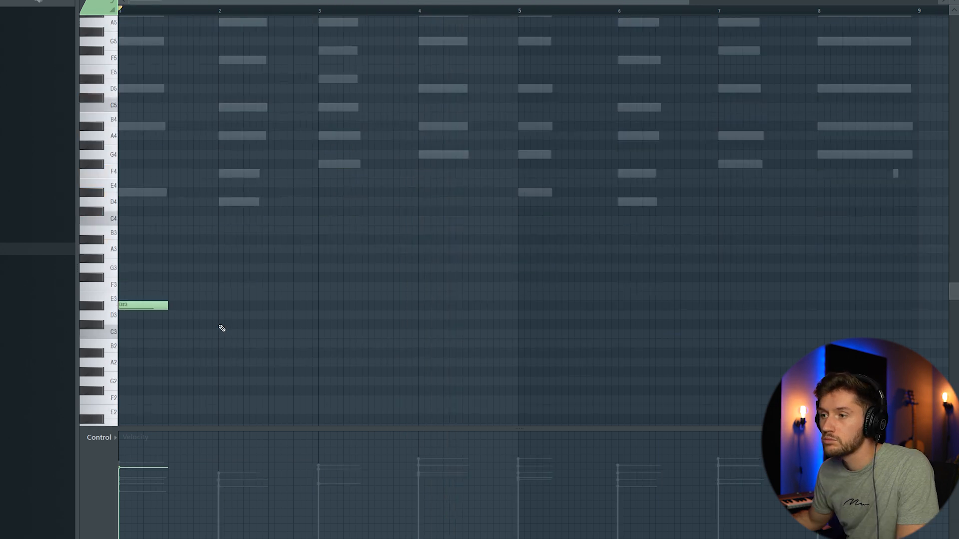
# Draw a short bass run of E3 and F3 leading into an F#3 note at bar 3, and play the line
pyautogui.press('space')
pyautogui.moveTo(317, 324)
pyautogui.mouseDown()
pyautogui.moveTo(305, 324)
pyautogui.moveTo(311, 315)
pyautogui.mouseUp()
pyautogui.click(307, 307)
pyautogui.click(320, 278)
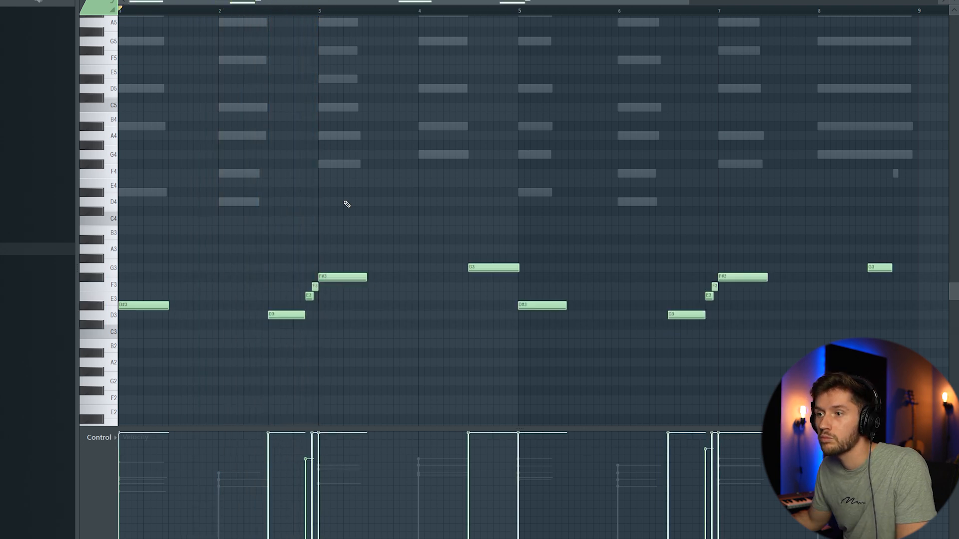
pyautogui.press('space')
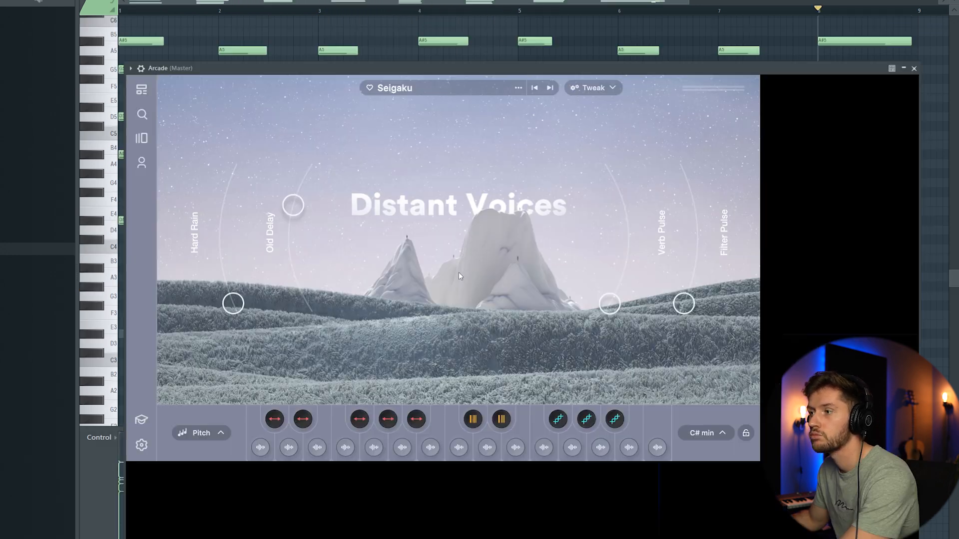
# Set the Arcade key to D min, move its two-bar trigger note from C5 to A4 and play it
pyautogui.click(719, 436)
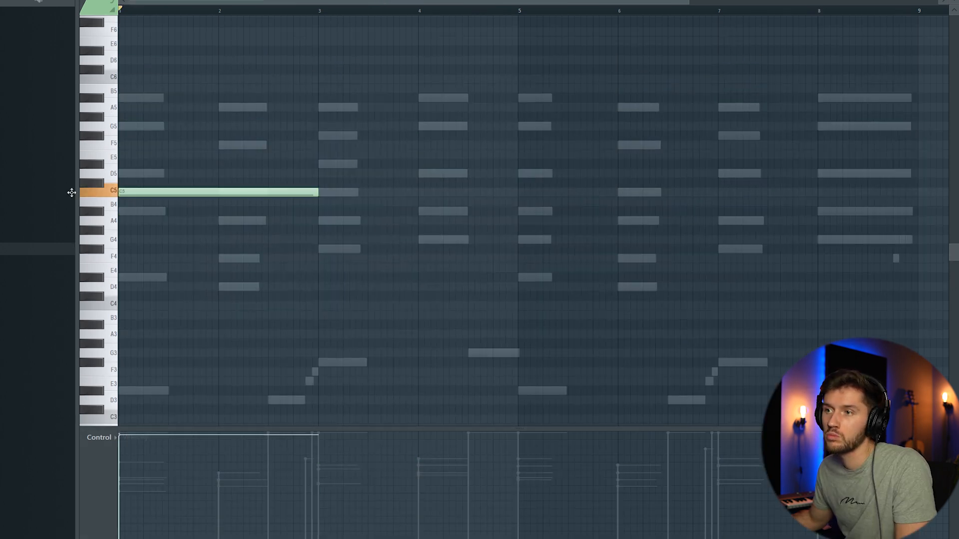
pyautogui.moveTo(70, 193); pyautogui.dragTo(68, 223)
pyautogui.press('space')
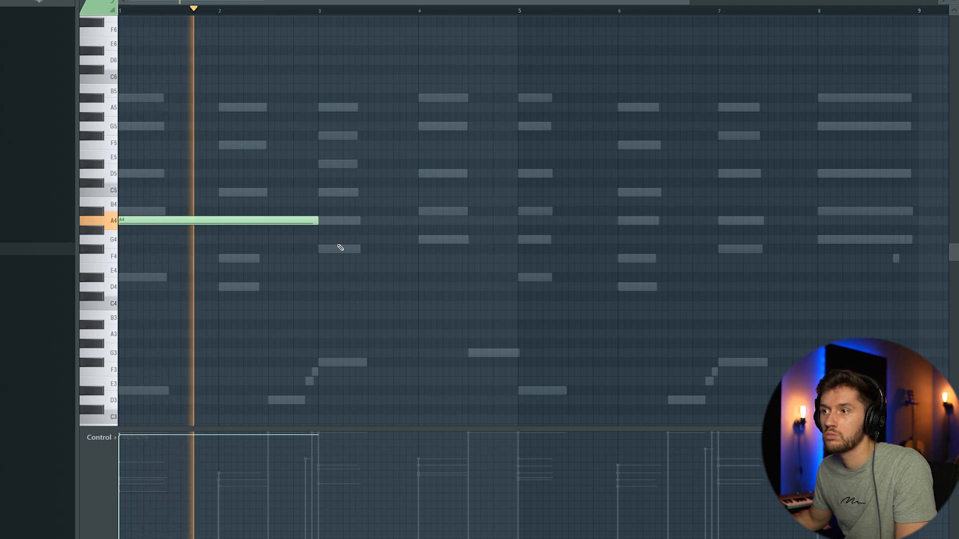
# Extend the A4 trigger note to the start of bar 5 and undo the last change
pyautogui.moveTo(318, 221); pyautogui.dragTo(519, 222)
pyautogui.click(320, 224)
pyautogui.hotkey('ctrl', 'z')
# Play the pattern and open the options of the sixth sample pad in Arcade's Seigaku kit
pyautogui.press('space')
pyautogui.press('space')
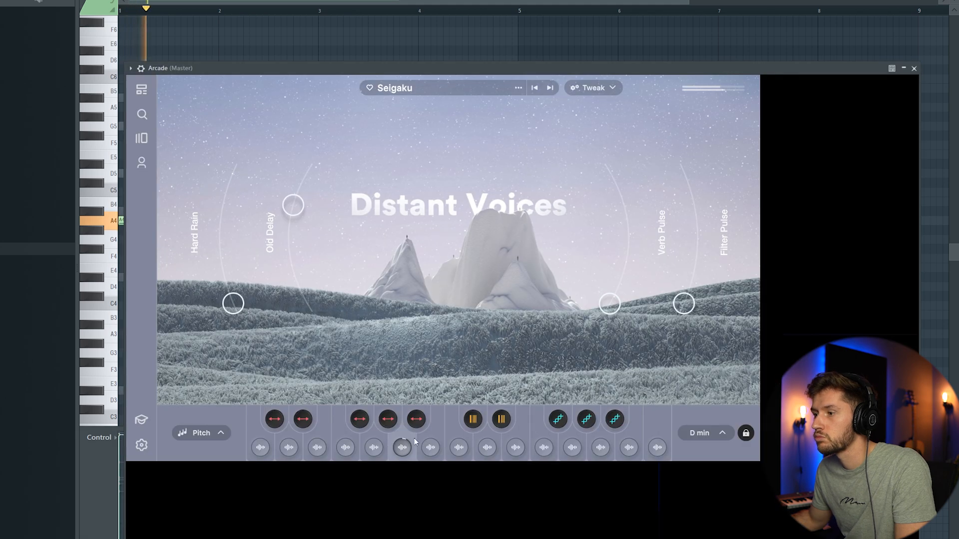
pyautogui.click(403, 403)
pyautogui.click(443, 385)
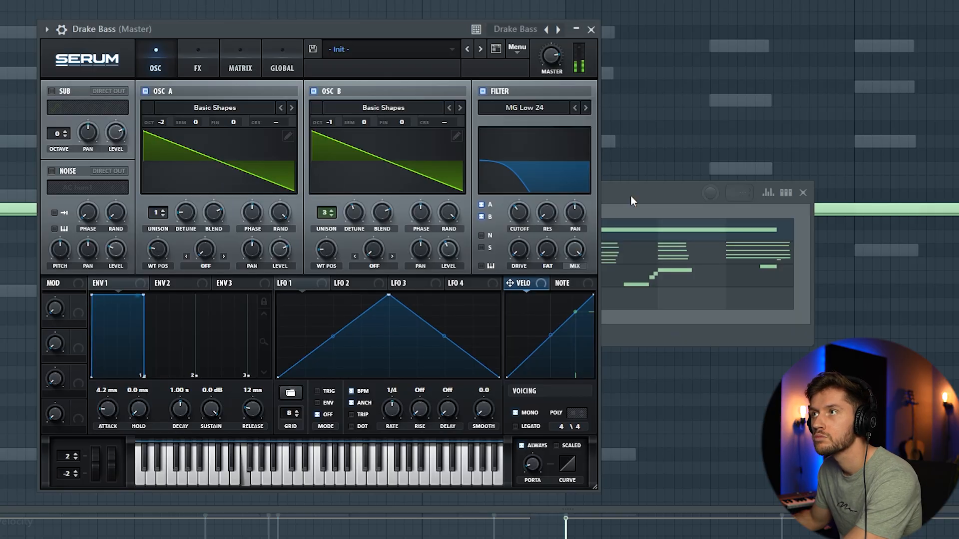
# Slightly lower the filter cutoff in the Drake Bass Serum and place a one-bar D#4 note in bar 1 of its notes
pyautogui.moveTo(517, 214); pyautogui.dragTo(517, 220)
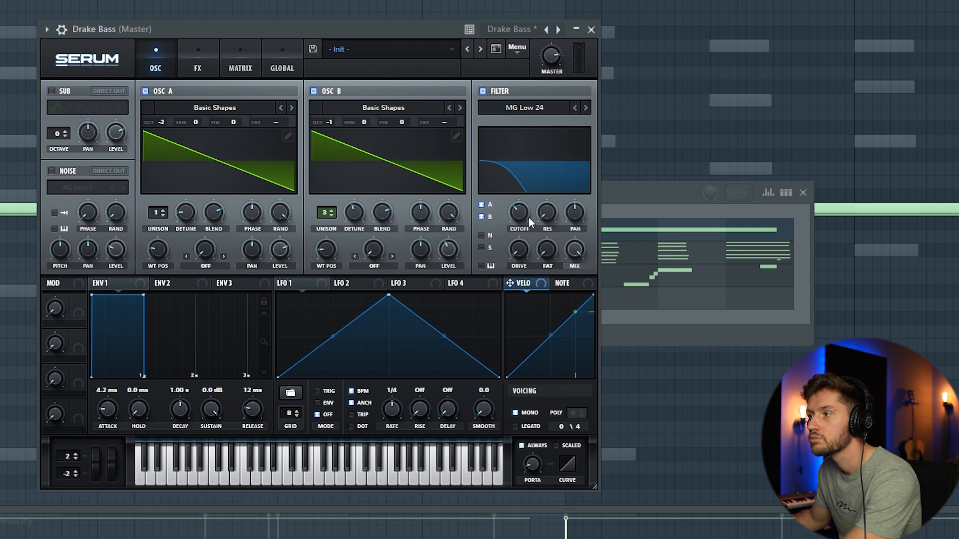
pyautogui.click(624, 197)
pyautogui.click(303, 306)
pyautogui.scroll(-6, 164, 265)
pyautogui.moveTo(131, 137); pyautogui.dragTo(84, 136)
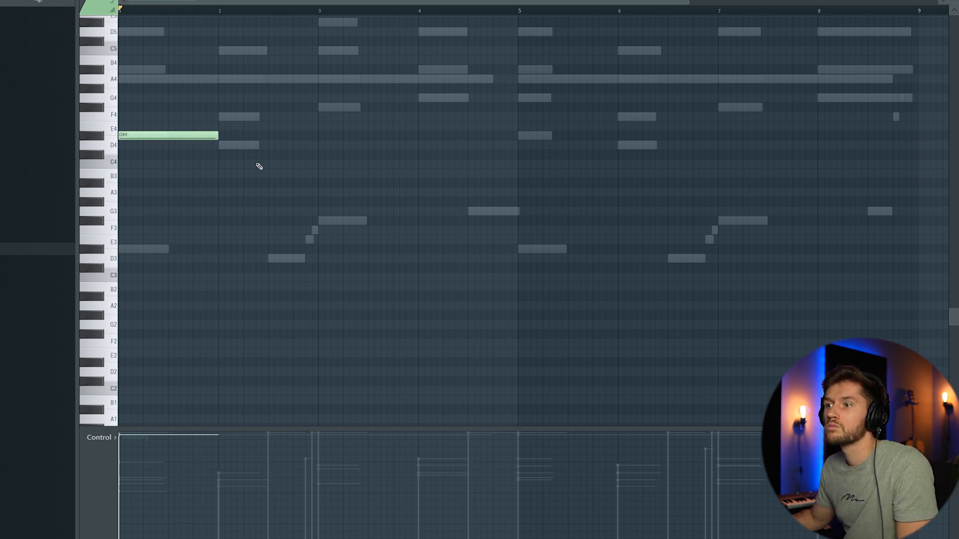
# Draw one-bar bass notes D4, F#4 and G4 in bars 2 to 4, and duplicate all four notes into bars 5 to 8
pyautogui.press('space')
pyautogui.click(219, 145)
pyautogui.scroll(2, 312, 175)
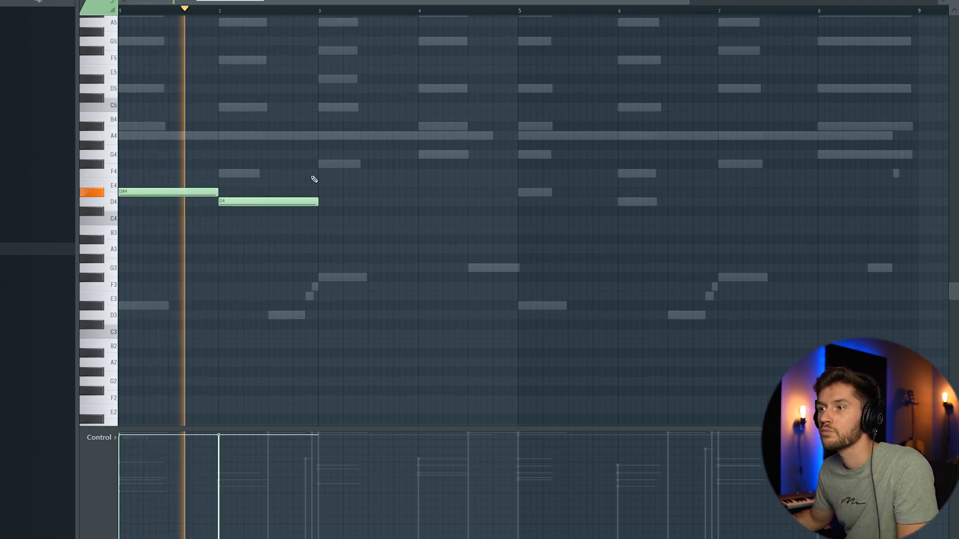
pyautogui.click(319, 164)
pyautogui.click(421, 154)
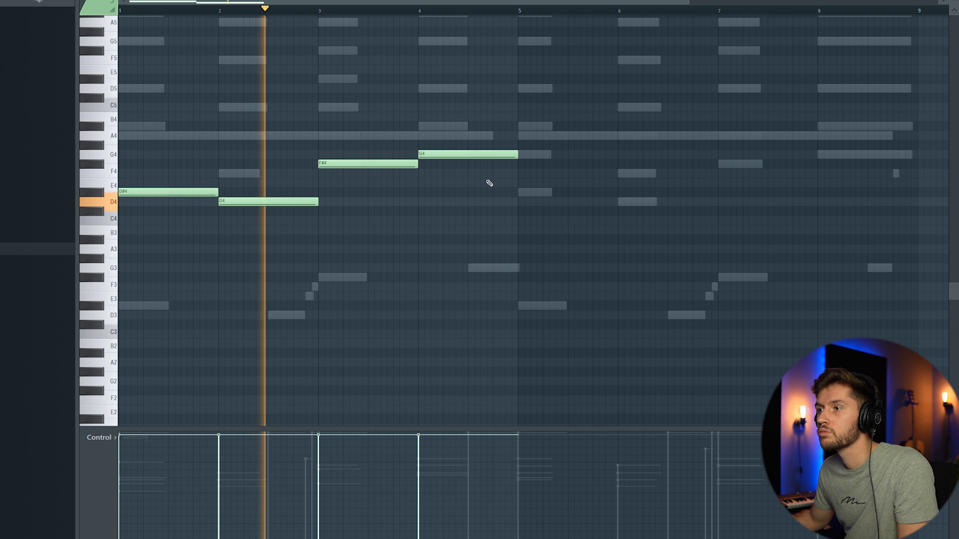
pyautogui.scroll(1, 488, 183)
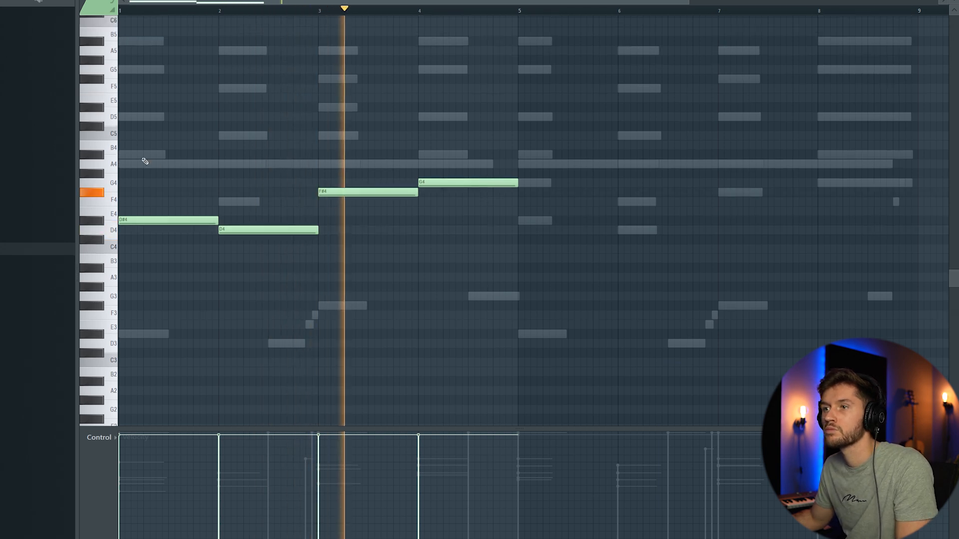
pyautogui.hotkey('ctrl', 'a')
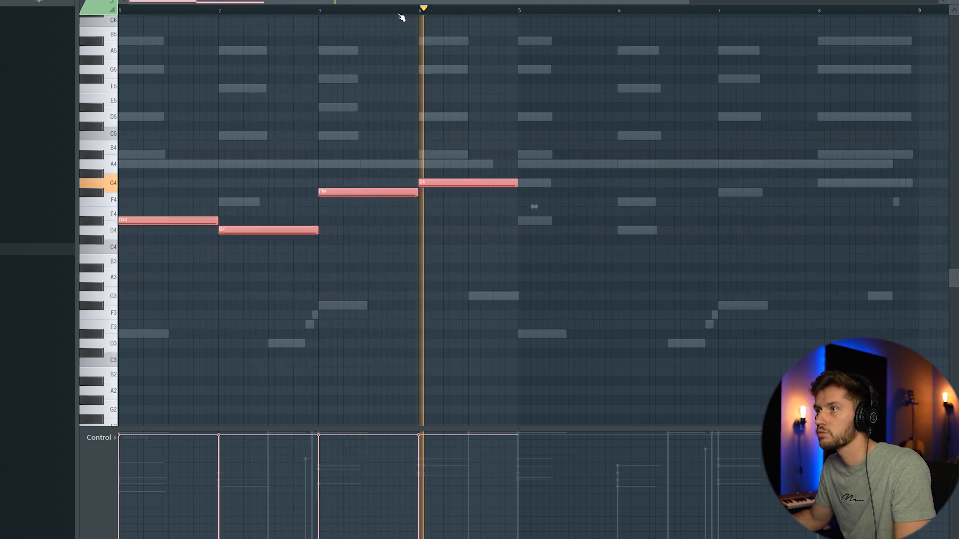
pyautogui.hotkey('ctrl', 'b')
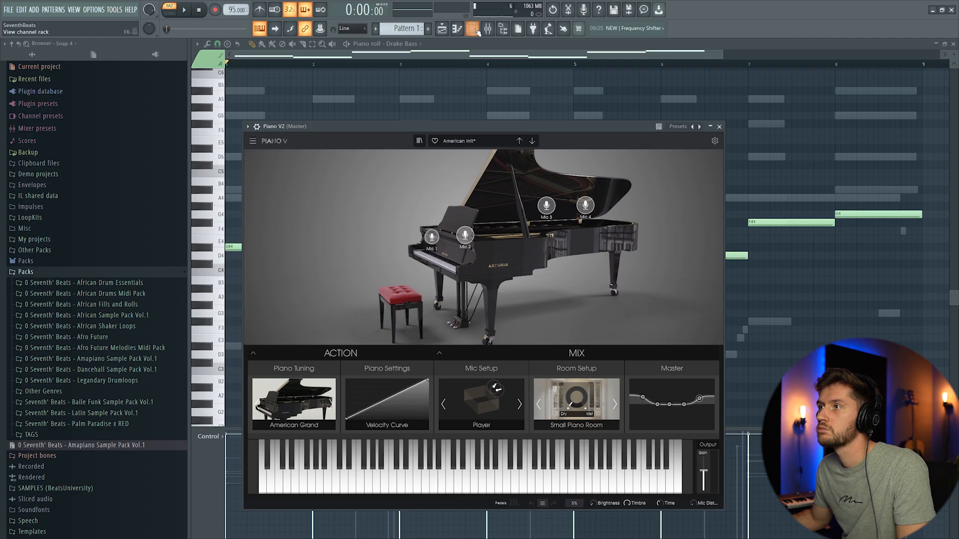
# Lengthen the Piano V2 chords in bars 1 to 7 together so they nearly fill their bars
pyautogui.press('F6')
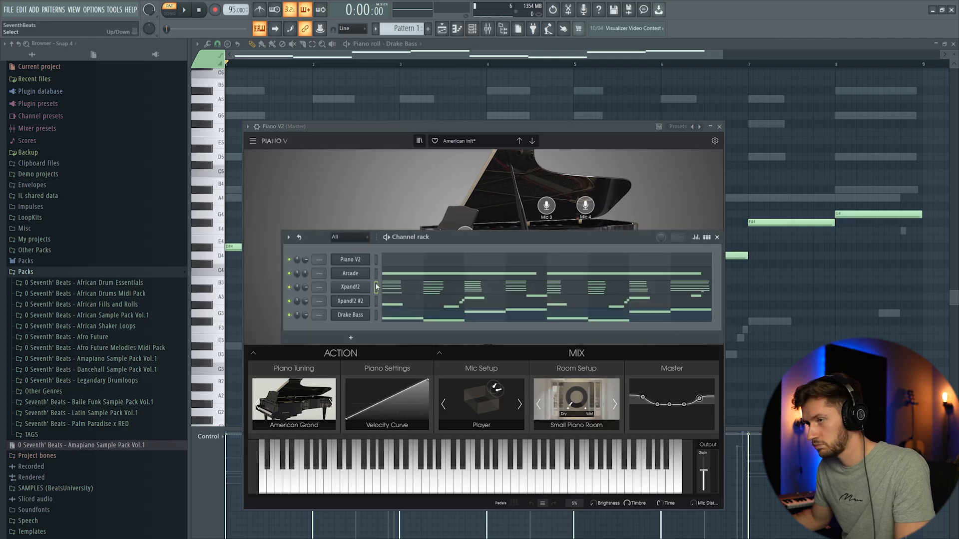
pyautogui.click(415, 263)
pyautogui.press('space')
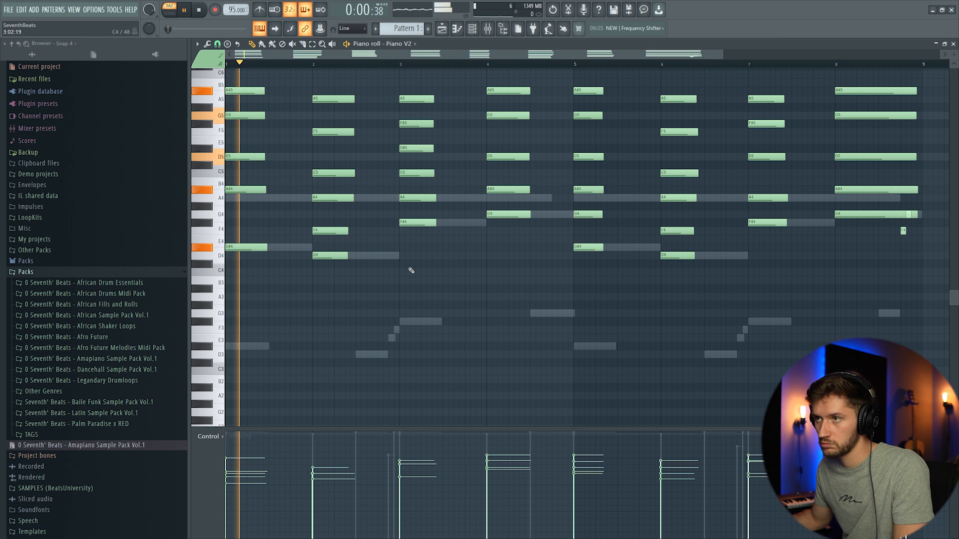
pyautogui.press('F6')
pyautogui.scroll(2, 272, 141)
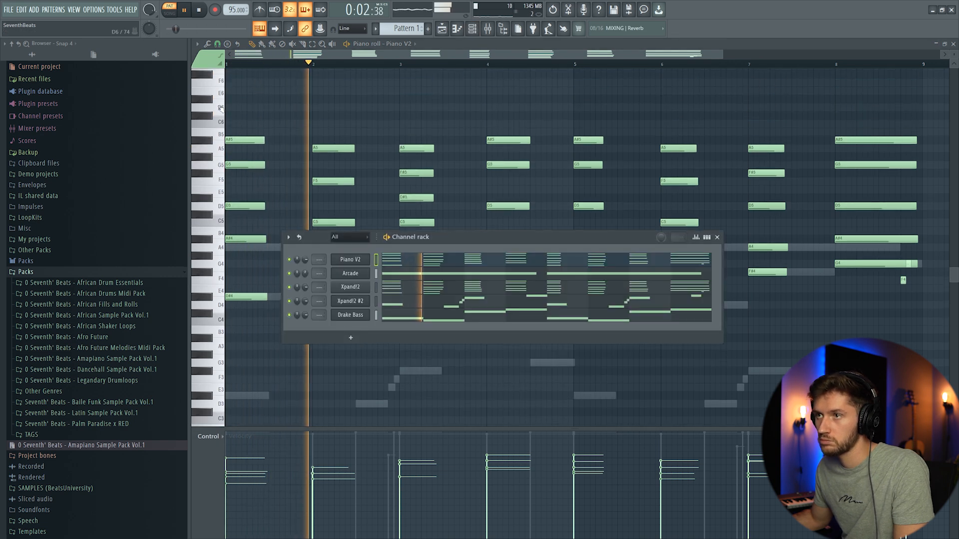
pyautogui.press('F6')
pyautogui.hotkey('ctrl', 'a')
pyautogui.moveTo(235, 114); pyautogui.dragTo(796, 290)
pyautogui.moveTo(784, 148); pyautogui.dragTo(828, 148)
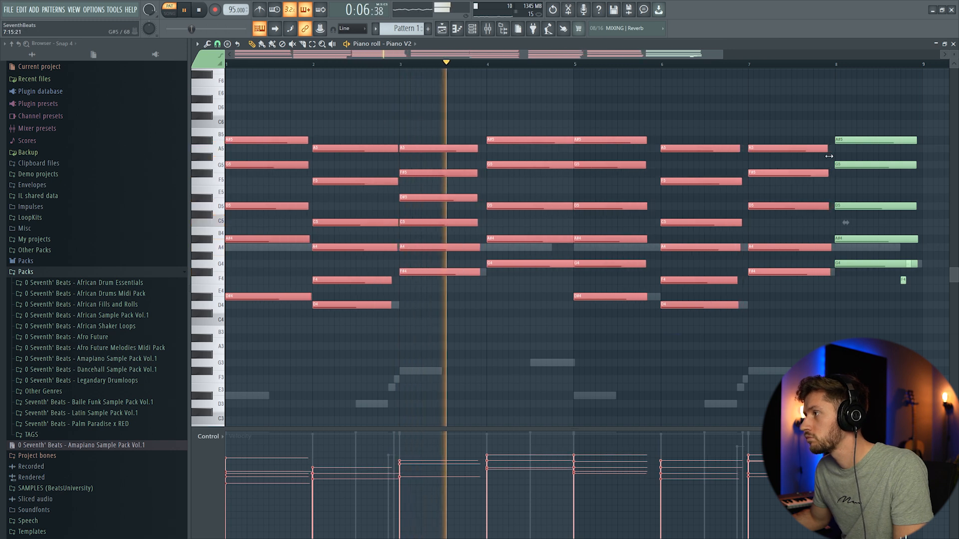
pyautogui.click(804, 322)
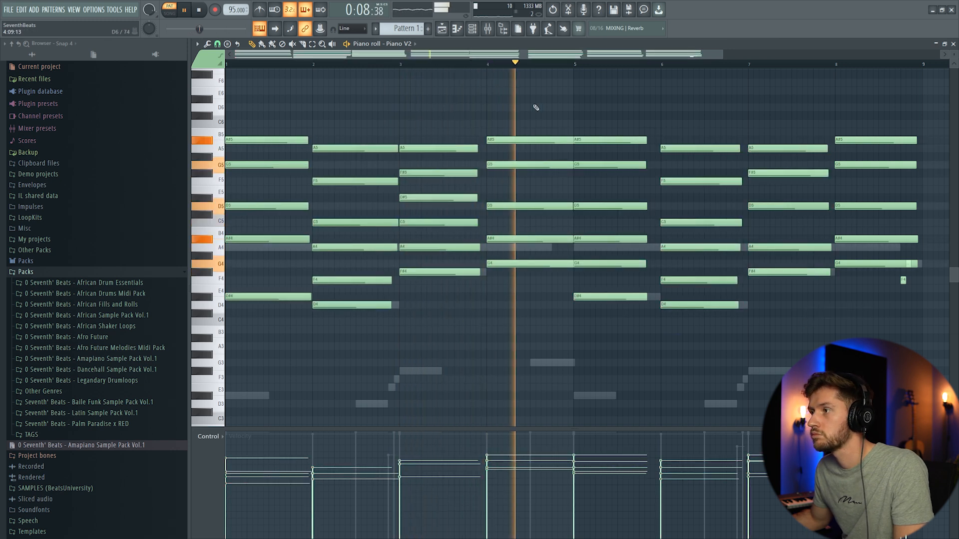
# Add ValhallaVintageVerb in slot 2 of XPAND BUS, with a 32.4% mix, 2.29 s decay and Plate mode
pyautogui.click(472, 28)
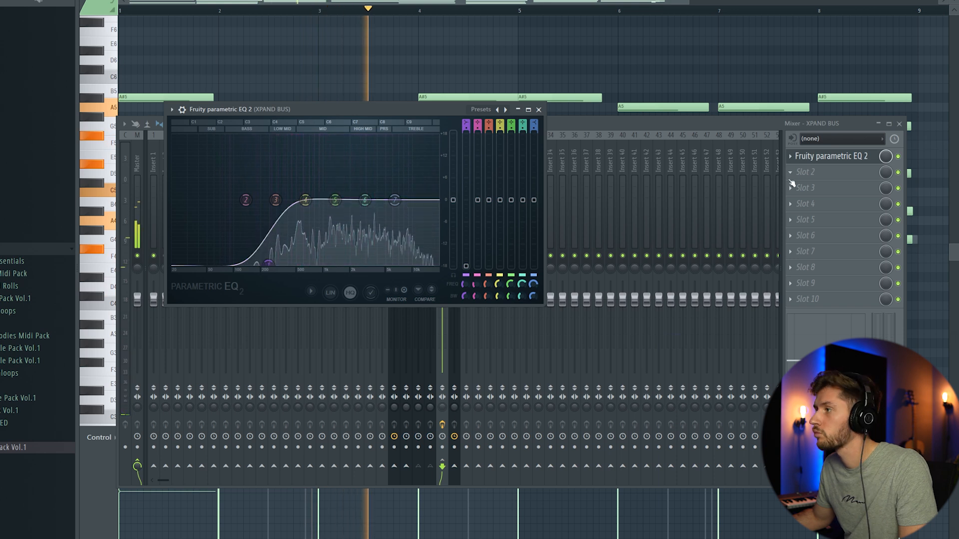
pyautogui.click(790, 180)
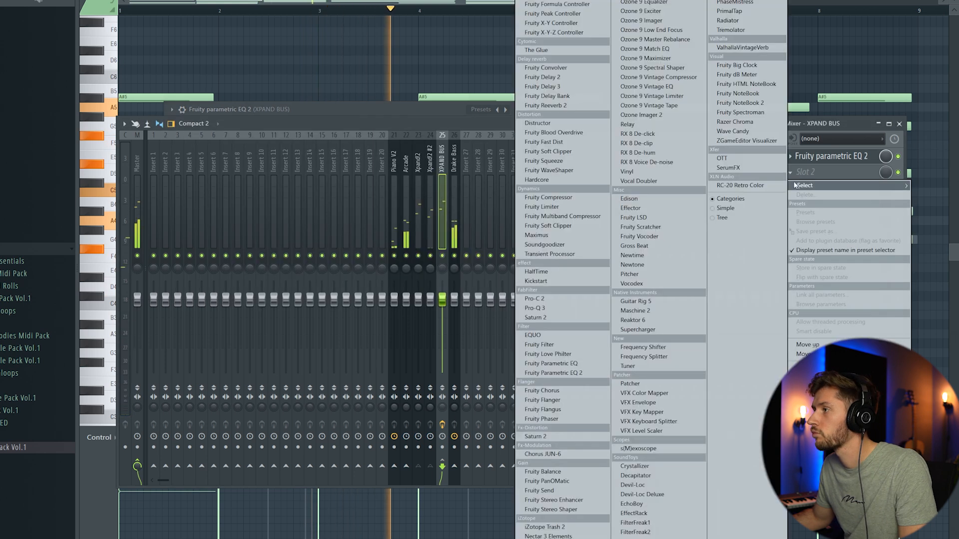
pyautogui.click(759, 47)
pyautogui.moveTo(218, 203); pyautogui.dragTo(220, 208)
pyautogui.moveTo(273, 224); pyautogui.dragTo(274, 231)
pyautogui.click(244, 280)
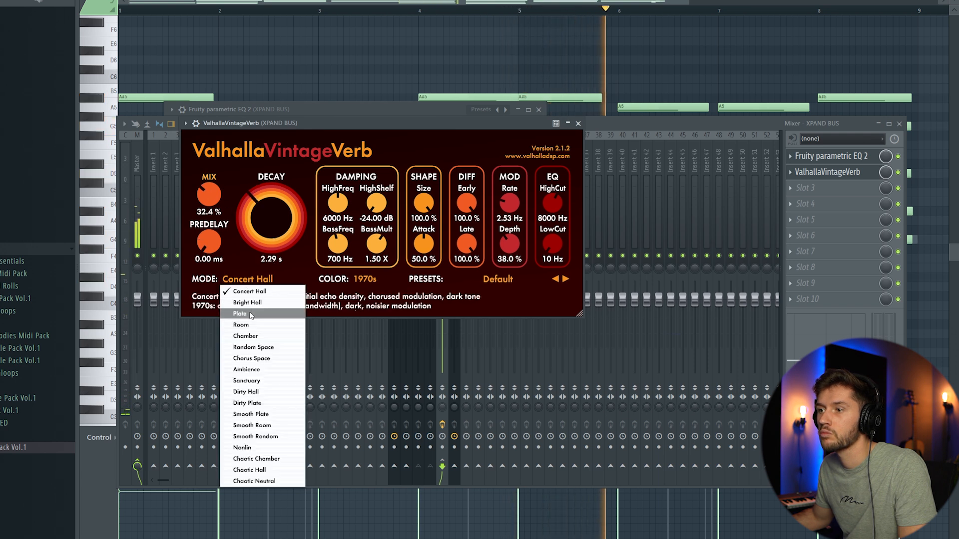
pyautogui.click(210, 371)
# Set the reverb's HighCut to 7550 Hz and LowCut to 740 Hz, with decay at 1.78 s and mix at 12.8%
pyautogui.moveTo(552, 245); pyautogui.dragTo(557, 199)
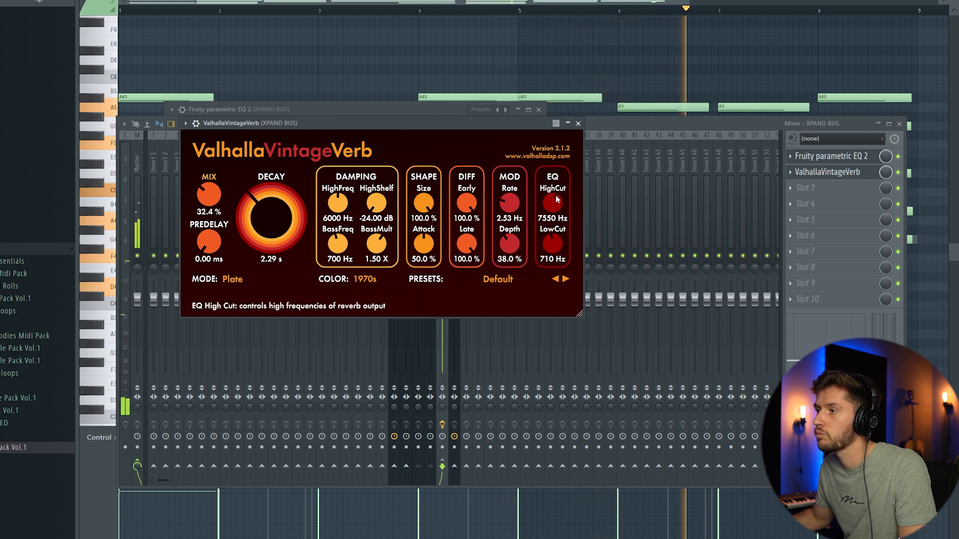
pyautogui.moveTo(556, 244); pyautogui.dragTo(556, 242)
pyautogui.moveTo(265, 212); pyautogui.dragTo(263, 225)
pyautogui.moveTo(213, 196); pyautogui.dragTo(218, 221)
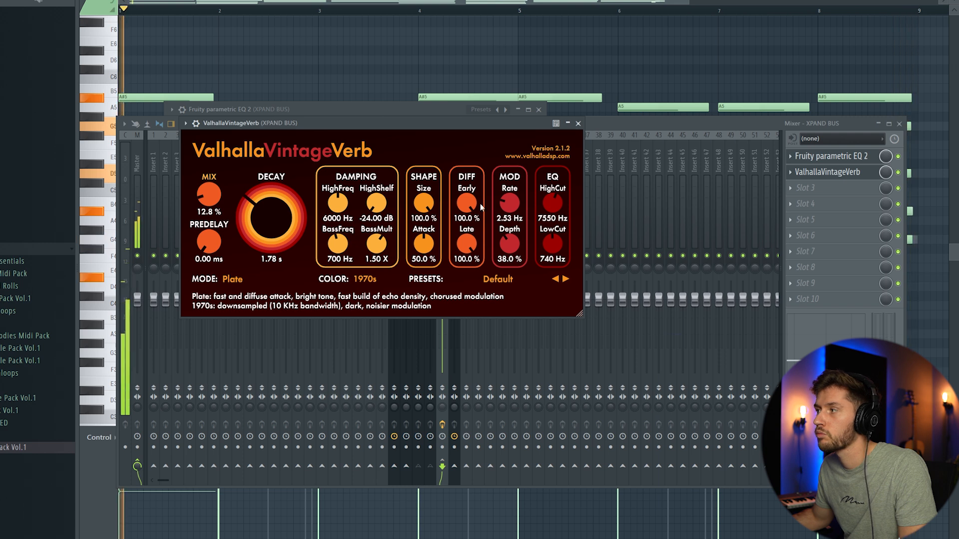
# Delete the stray short F4 and overlapping G4 notes near the end of bar 8 in the Piano V2 part
pyautogui.press('F6')
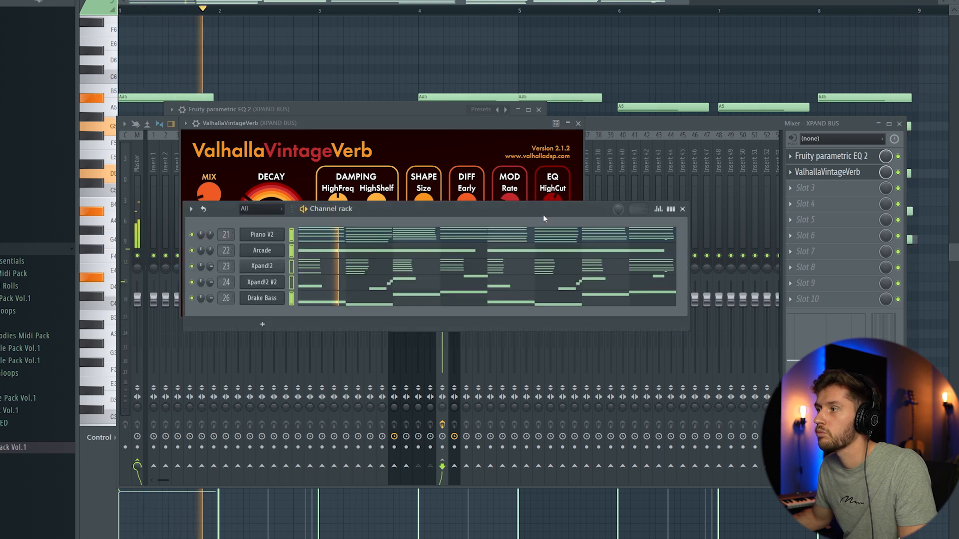
pyautogui.click(666, 236)
pyautogui.click(640, 252)
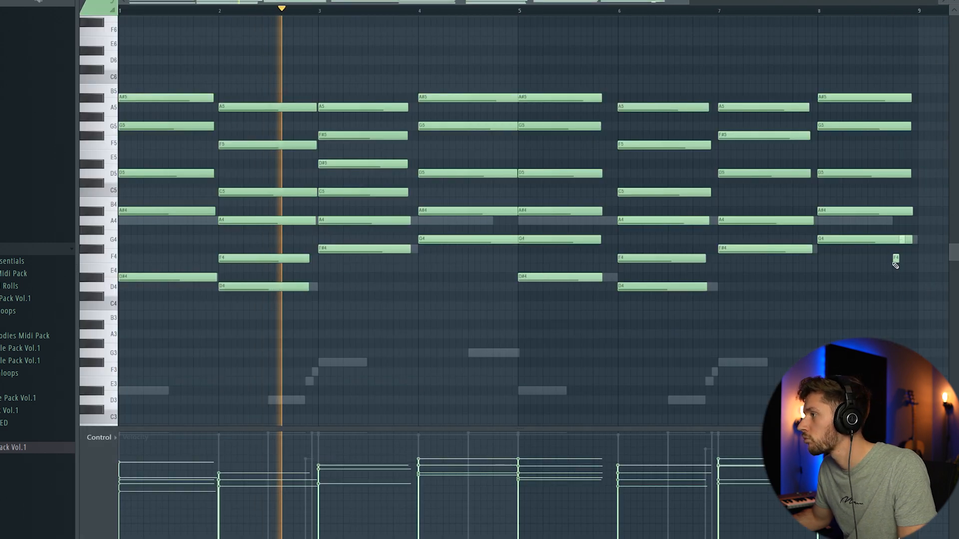
pyautogui.press('F6')
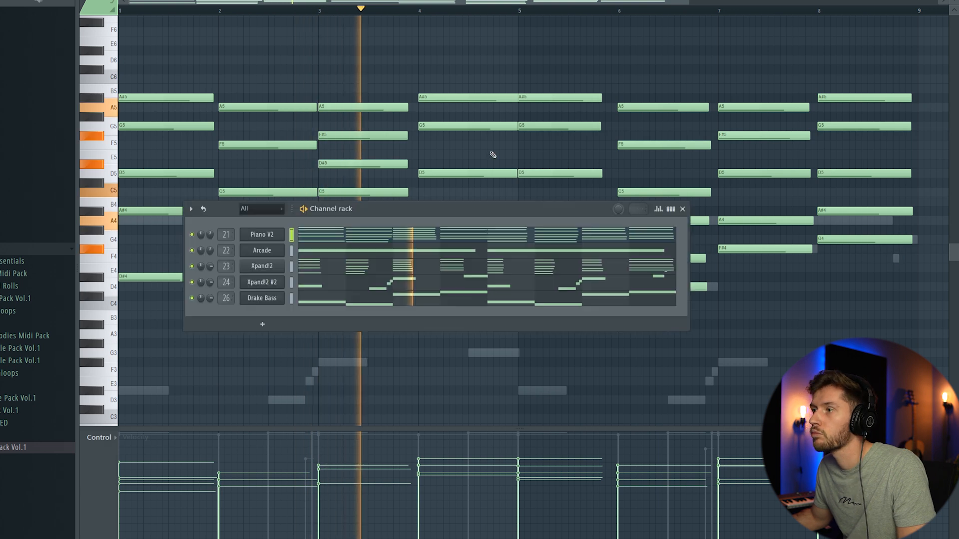
# Load Ozone Imager 2 into slot 2 of the XPAND BUS mixer track
pyautogui.press('F9')
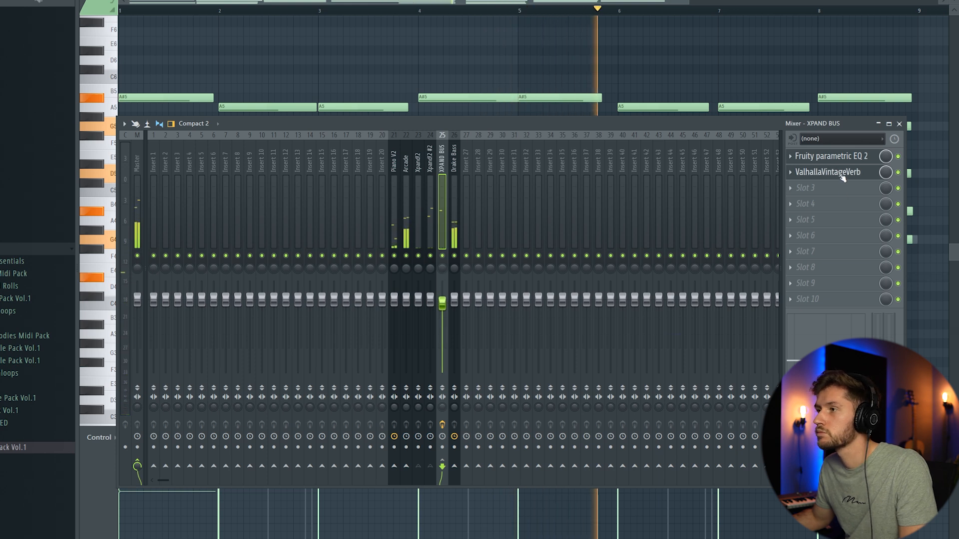
pyautogui.click(791, 171)
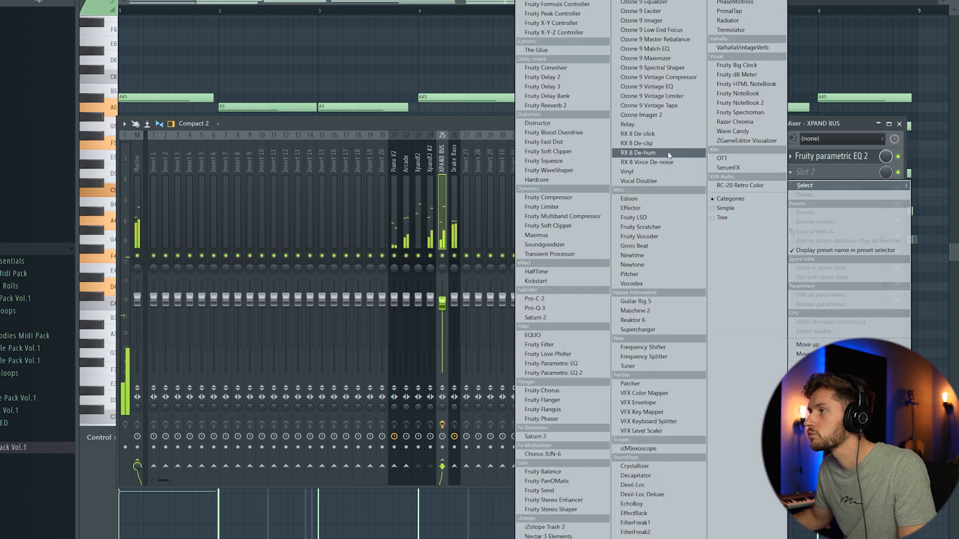
pyautogui.click(642, 115)
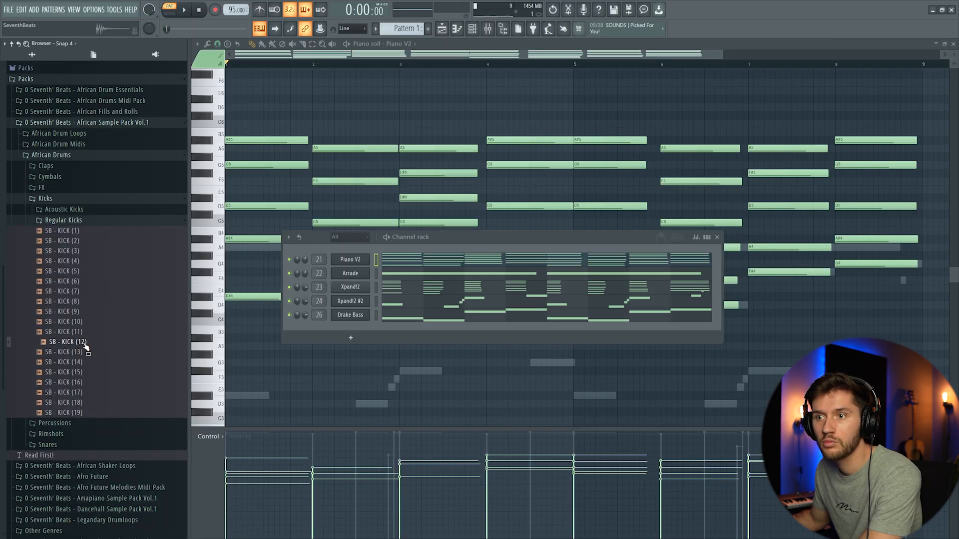
# Add the SB - KICK (12) and SB - RIMSHOT (19) samples from the African Sample Pack as new channels
pyautogui.moveTo(378, 333); pyautogui.dragTo(372, 332)
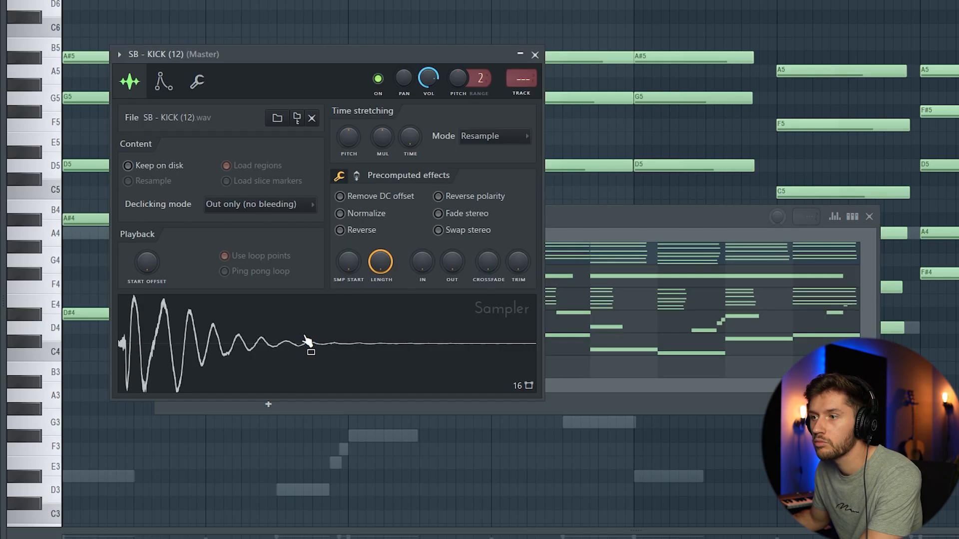
pyautogui.click(356, 174)
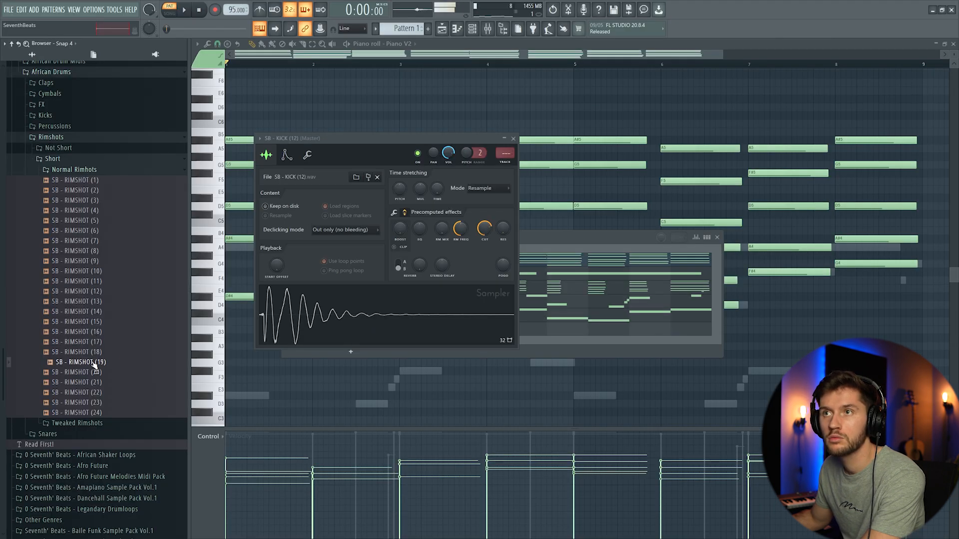
pyautogui.doubleClick(92, 363)
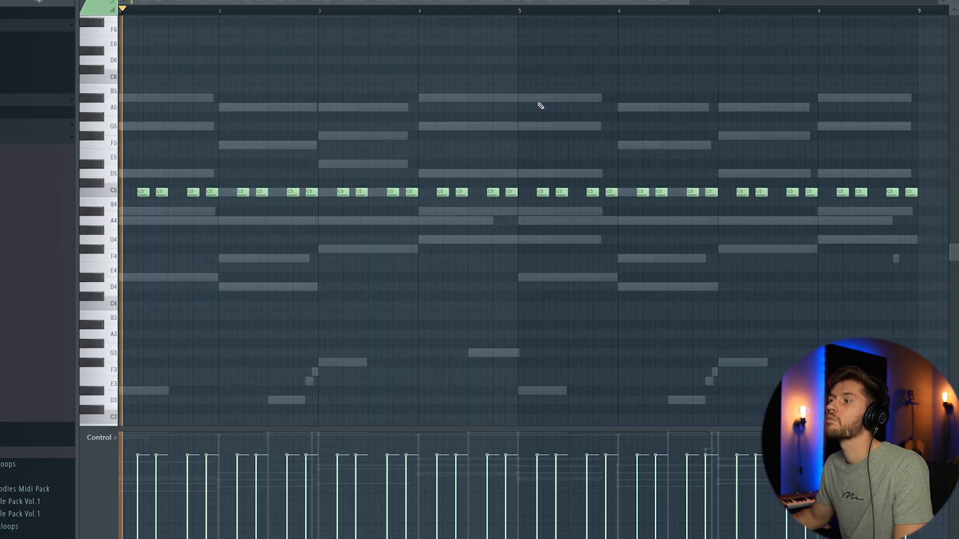
# Draw four C5 kick notes in bar 1 of the SB - KICK (12) part, one on each beat
pyautogui.press('space')
pyautogui.press('F6')
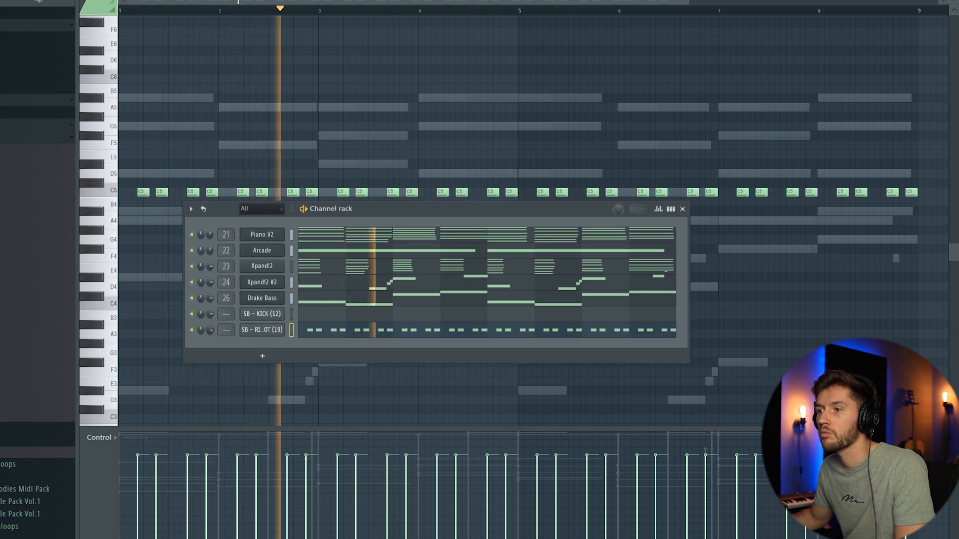
pyautogui.click(323, 319)
pyautogui.press('space')
pyautogui.click(174, 192)
pyautogui.click(196, 192)
pyautogui.press('space')
# Duplicate the one-bar kick pattern across all eight bars
pyautogui.hotkey('ctrl', 'a')
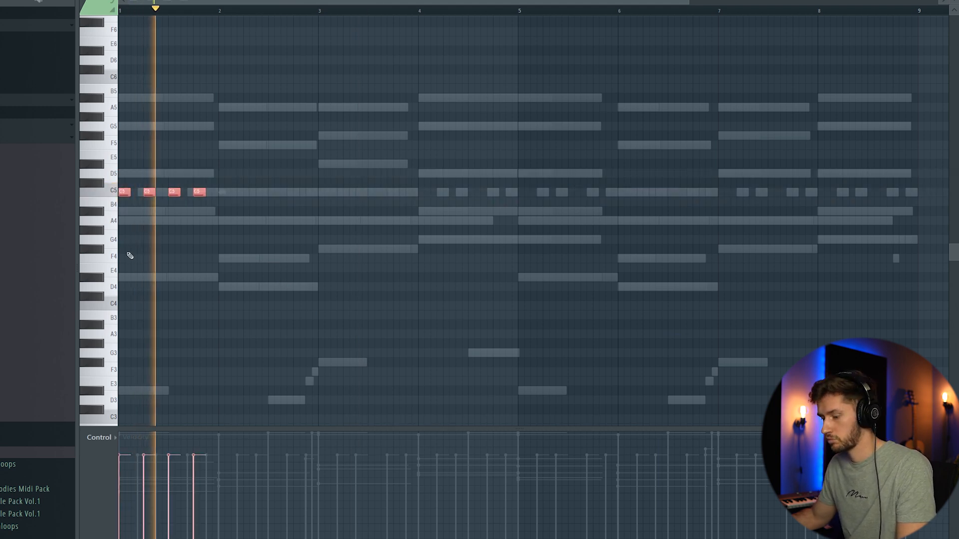
pyautogui.moveTo(260, 2); pyautogui.dragTo(331, 10)
pyautogui.hotkey('ctrl', 'b')
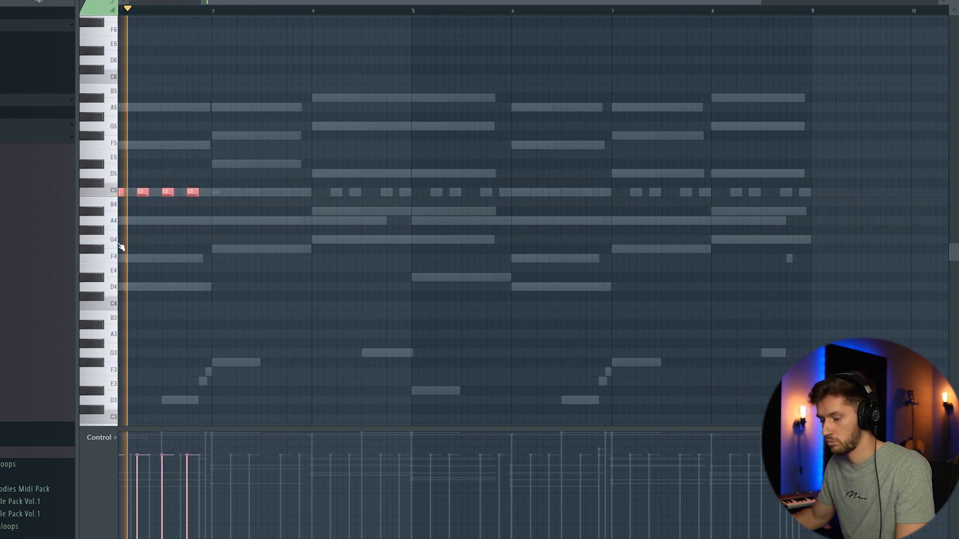
pyautogui.hotkey('ctrl', 'a')
pyautogui.hotkey('ctrl', 'b')
pyautogui.hotkey('shift', 'Right')
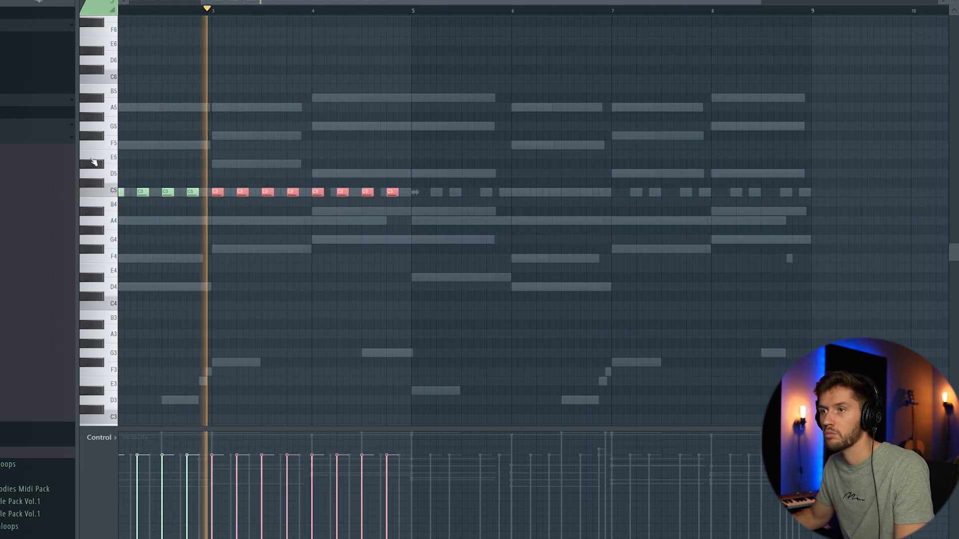
pyautogui.hotkey('ctrl', 'a')
pyautogui.hotkey('ctrl', 'b')
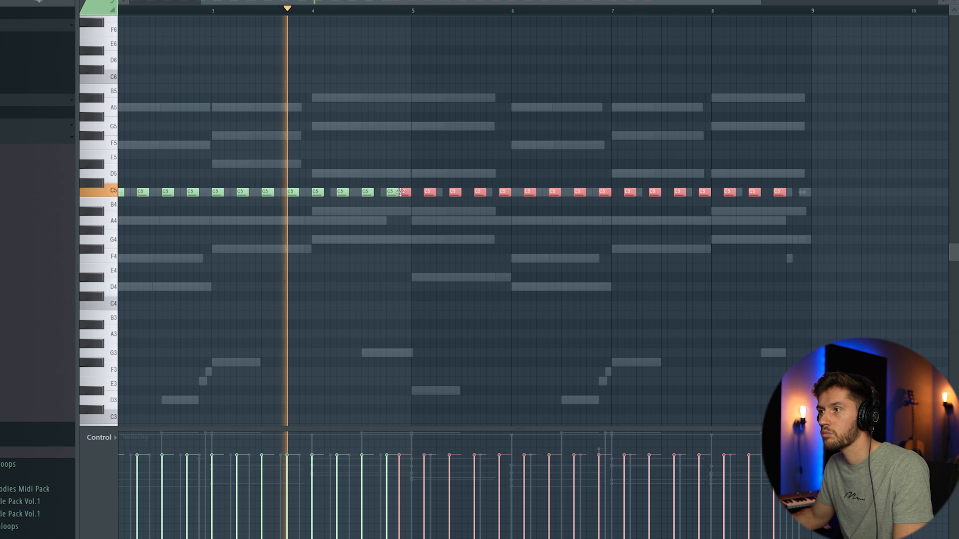
pyautogui.hotkey('ctrl', 'd')
# Trim the ends of both long A4 notes in the Arcade part slightly
pyautogui.press('F6')
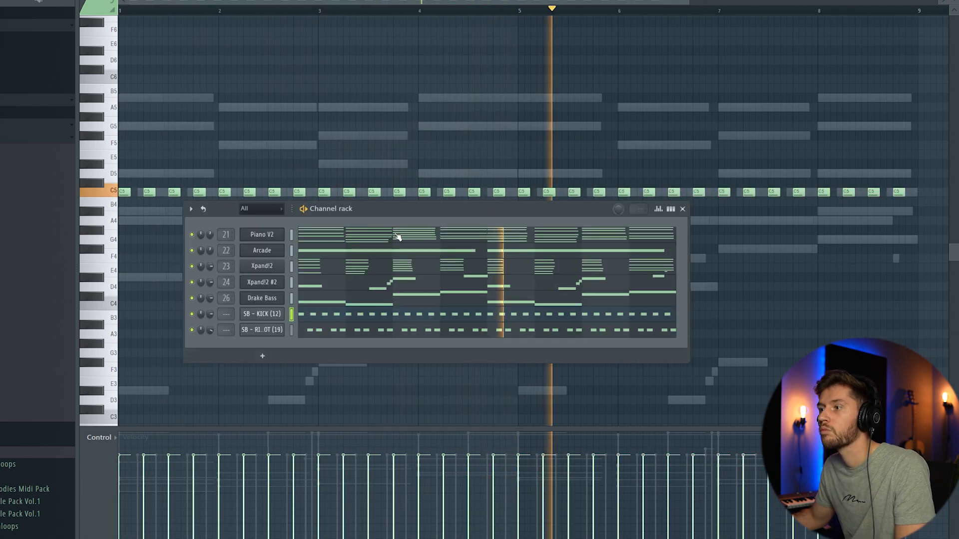
pyautogui.click(480, 250)
pyautogui.moveTo(189, 204); pyautogui.dragTo(211, 321)
pyautogui.moveTo(891, 220); pyautogui.dragTo(886, 221)
pyautogui.hotkey('ctrl', 'd')
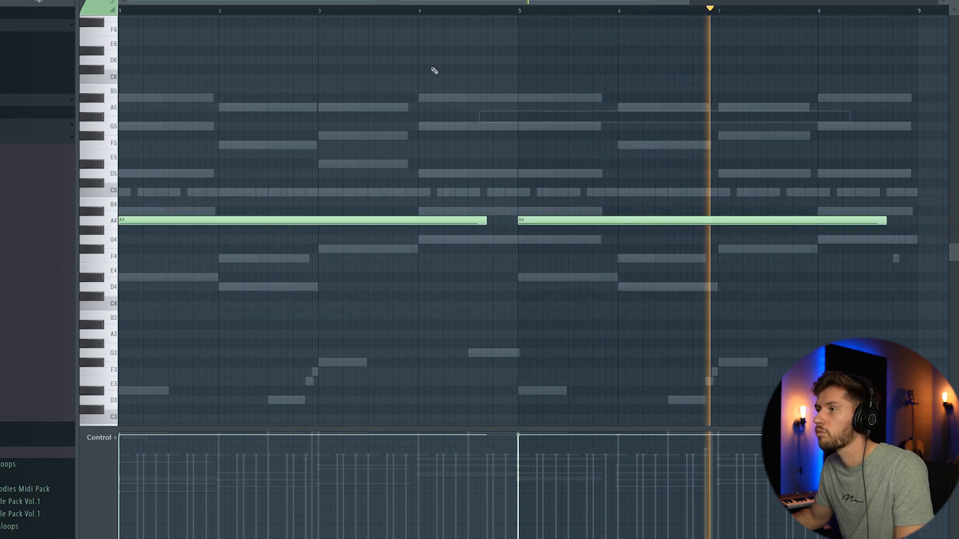
# Play the pattern and lower the volume of the SB - HAT (11) channel
pyautogui.press('F6')
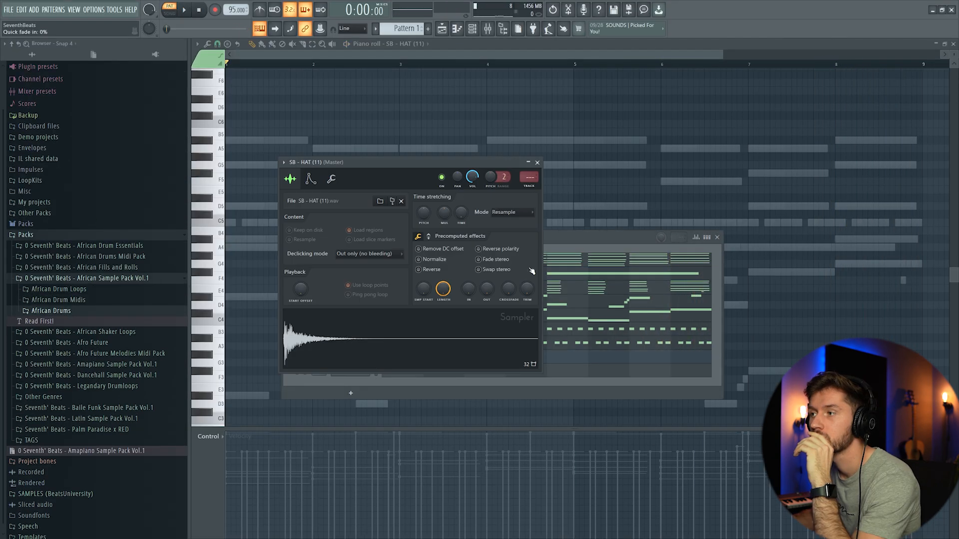
pyautogui.press('space')
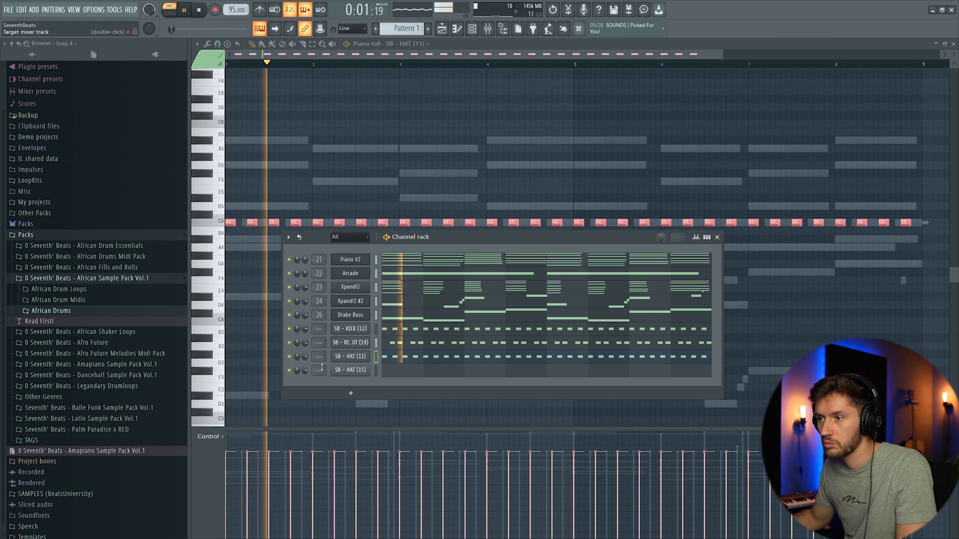
pyautogui.moveTo(306, 357); pyautogui.dragTo(305, 365)
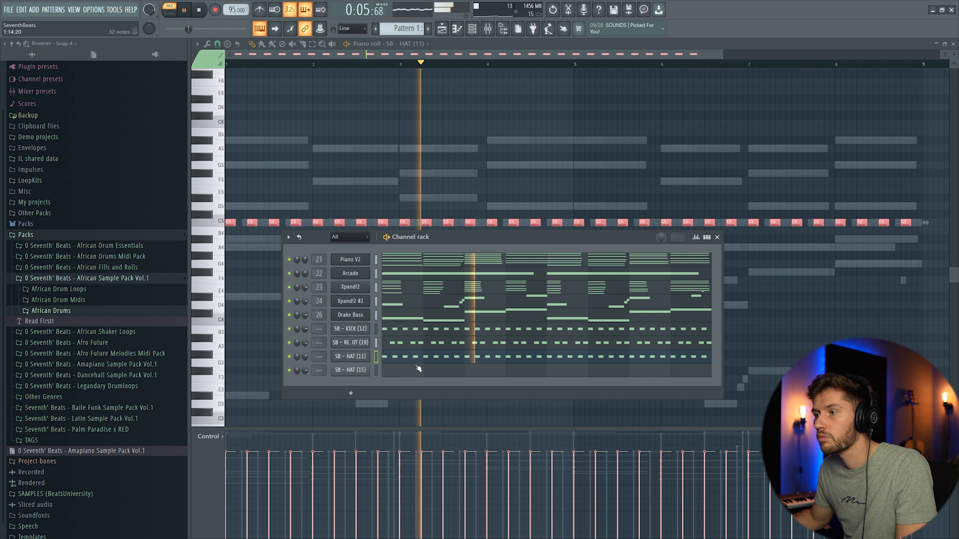
pyautogui.press('space')
# Draw pairs of C5 notes starting on beats 1 and 3 of bars 1 and 2 in the SB - HAT (15) part
pyautogui.click(414, 371)
pyautogui.click(229, 221)
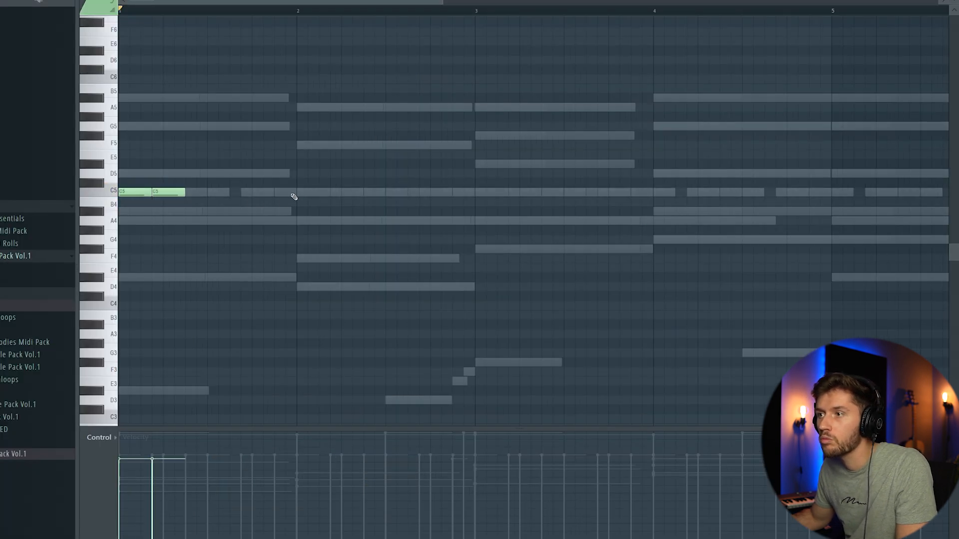
pyautogui.press('space')
pyautogui.click(339, 193)
pyautogui.click(395, 193)
pyautogui.click(436, 192)
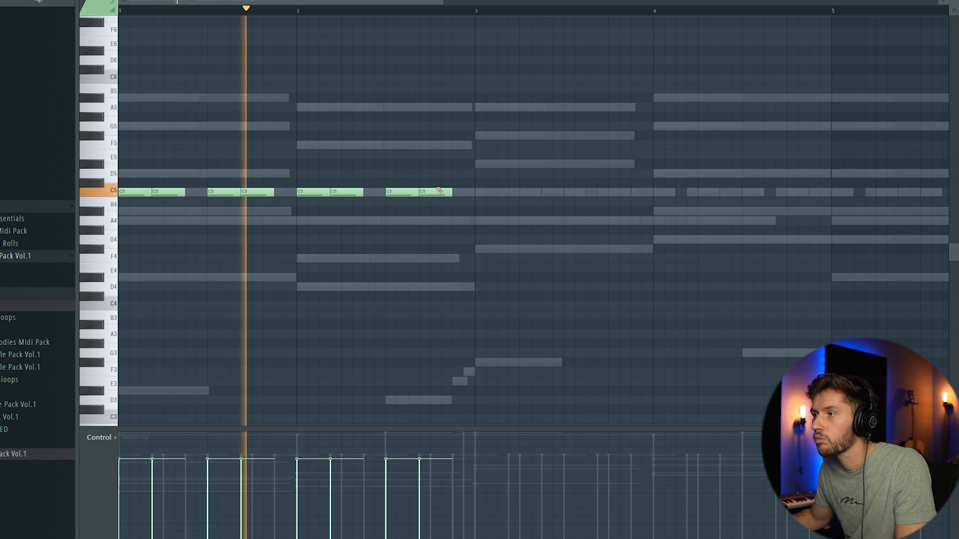
# Duplicate the two-bar SB - HAT (15) pattern until it fills eight bars
pyautogui.moveTo(442, 2); pyautogui.dragTo(637, 2)
pyautogui.press('space')
pyautogui.moveTo(91, 166); pyautogui.dragTo(116, 204)
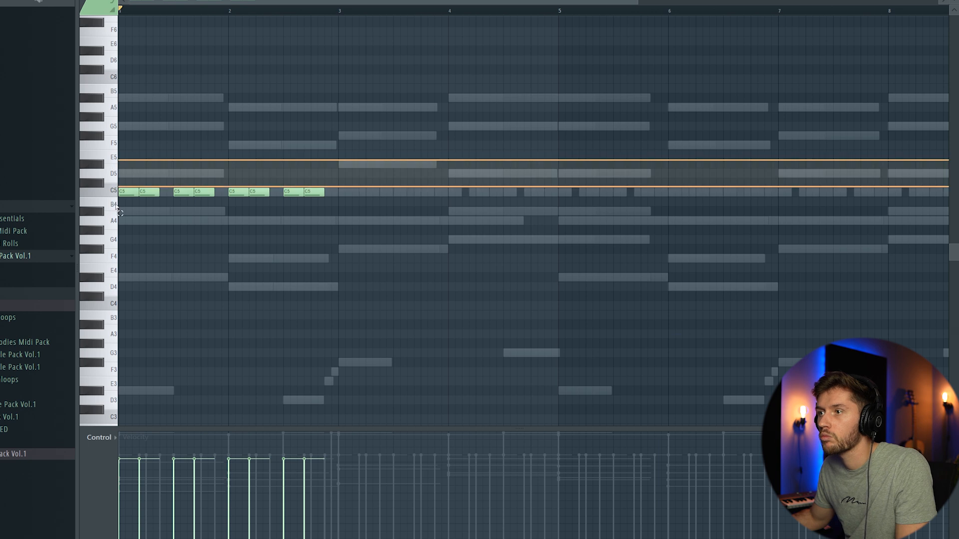
pyautogui.hotkey('ctrl', 'b')
pyautogui.press('space')
pyautogui.hotkey('ctrl', 'a')
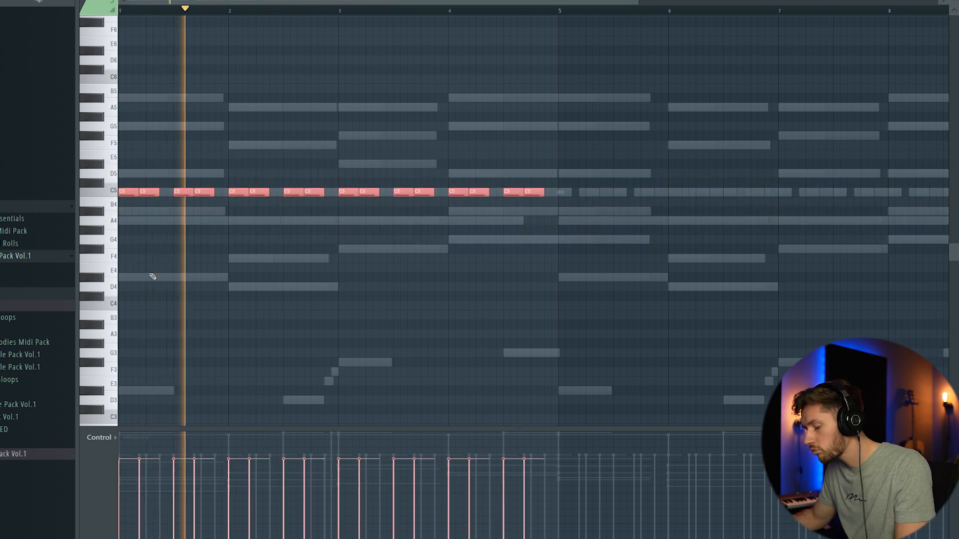
pyautogui.moveTo(287, 4); pyautogui.dragTo(544, 19)
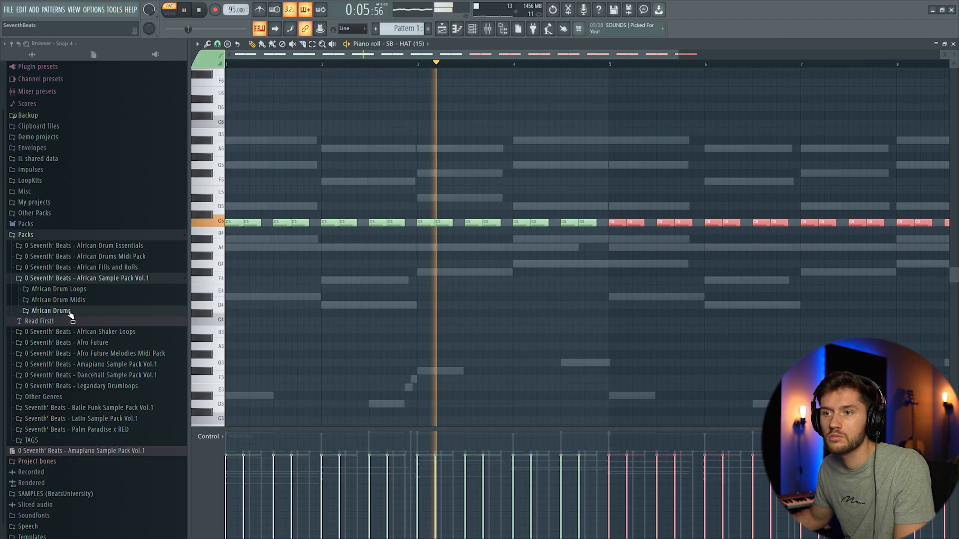
# Find SB - NATURAL SHAKER (14) in the African Shaker Loops pack's one-shots and add it as a new channel
pyautogui.click(70, 312)
pyautogui.click(109, 278)
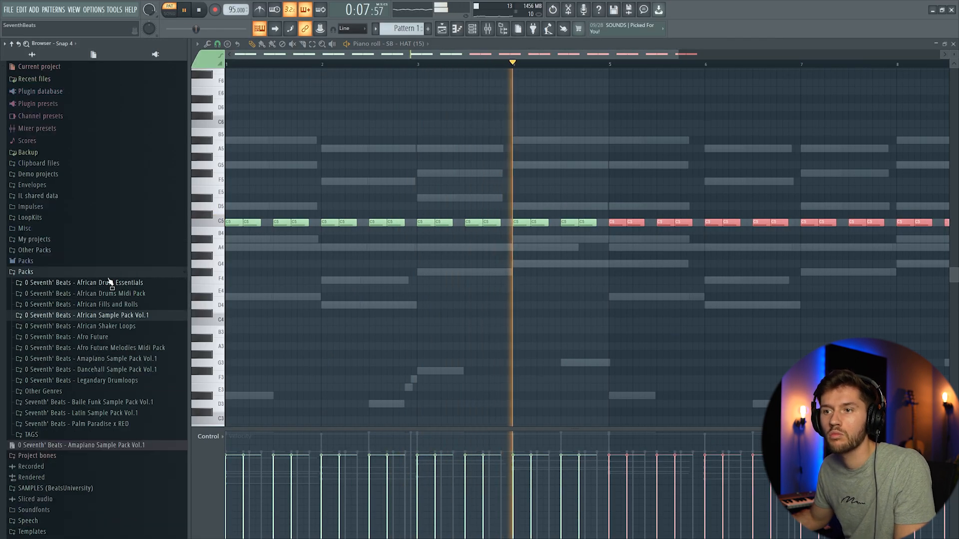
pyautogui.click(107, 327)
pyautogui.click(70, 348)
pyautogui.press('space')
pyautogui.click(60, 424)
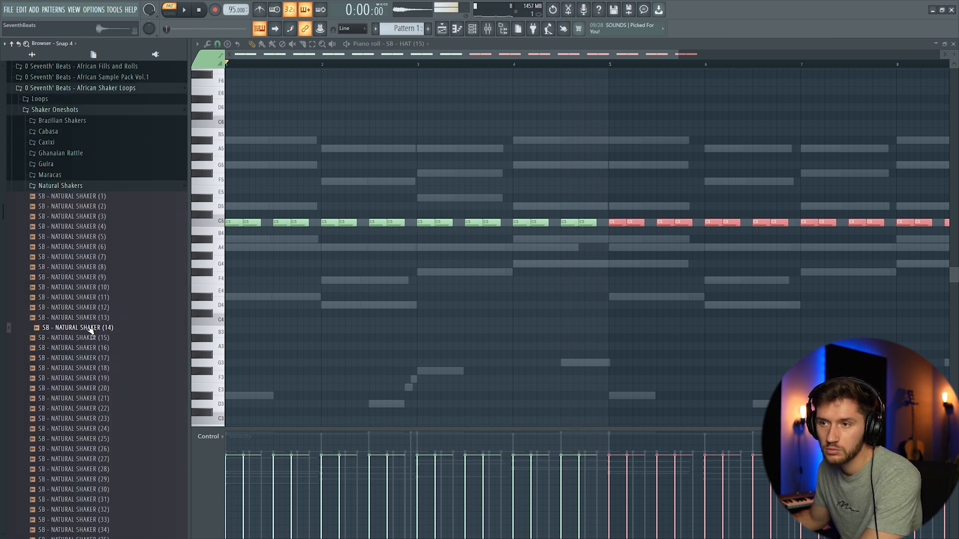
pyautogui.click(473, 29)
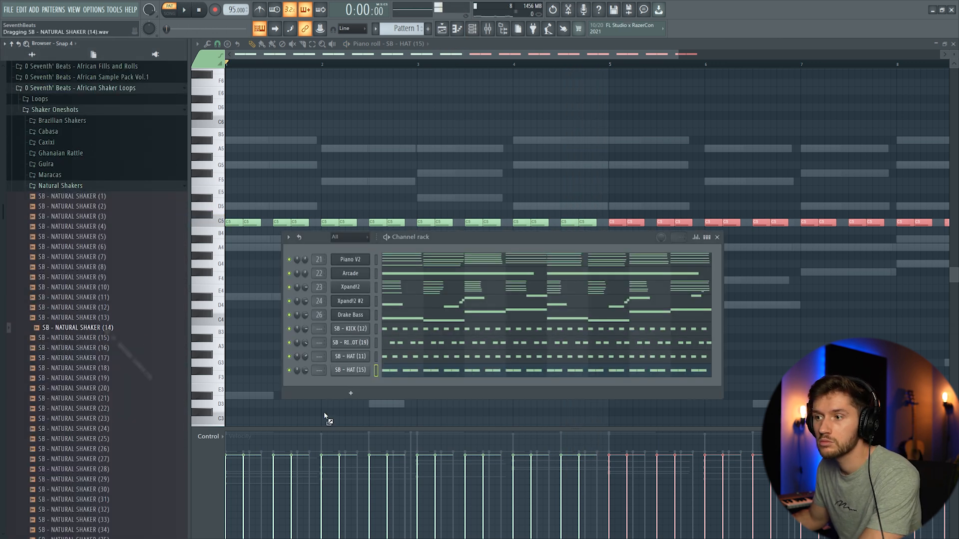
pyautogui.moveTo(357, 388); pyautogui.dragTo(356, 390)
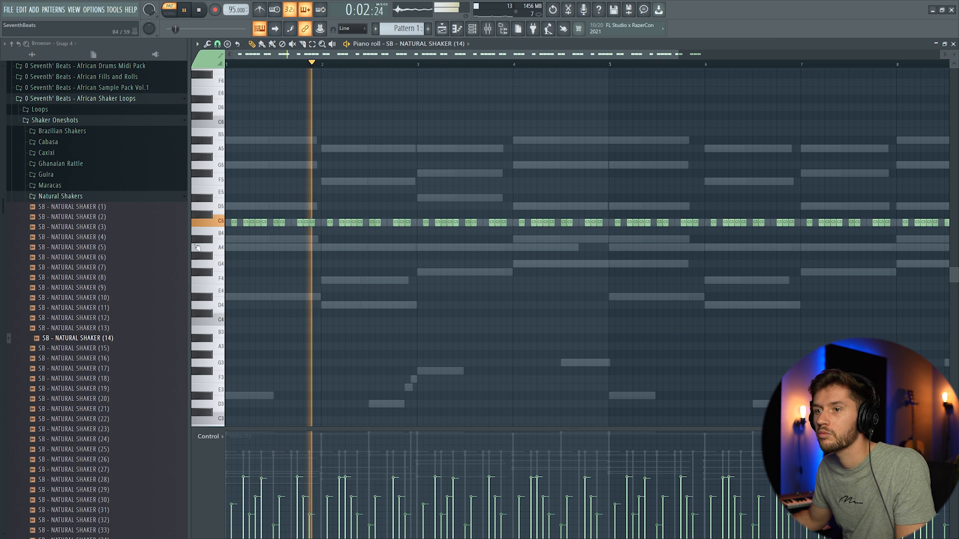
# Place Pattern 1 on playlist Track 1, starting at bar 1
pyautogui.press('F6')
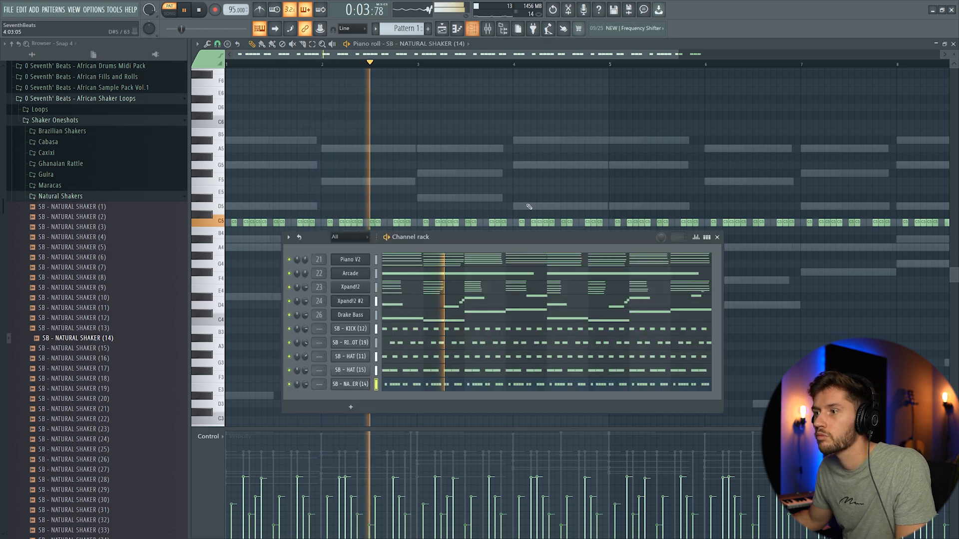
pyautogui.click(444, 29)
pyautogui.click(448, 90)
pyautogui.moveTo(514, 88); pyautogui.dragTo(386, 87)
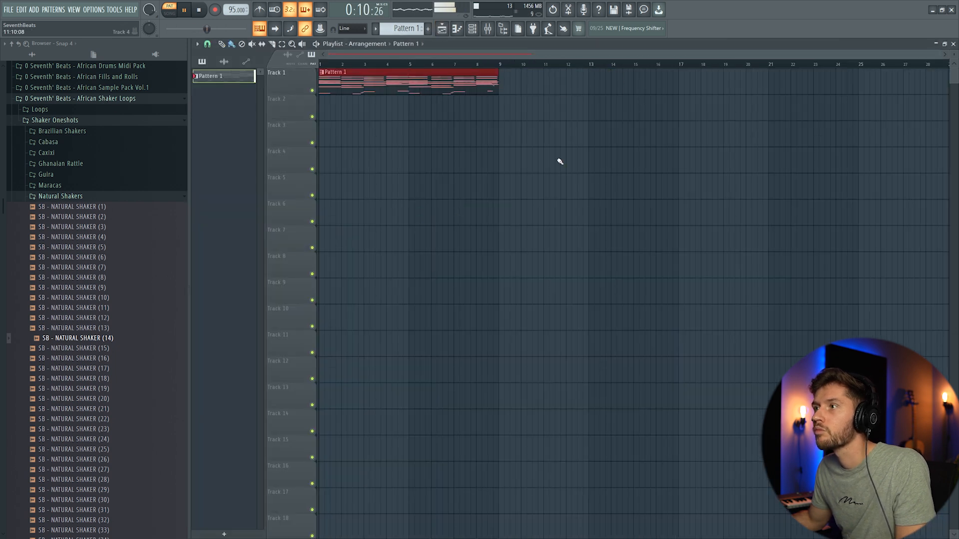
# Add SB - SHAKER LOOP (19) from the African Shaker Loops pack to playlist Track 8
pyautogui.click(79, 123)
pyautogui.click(59, 307)
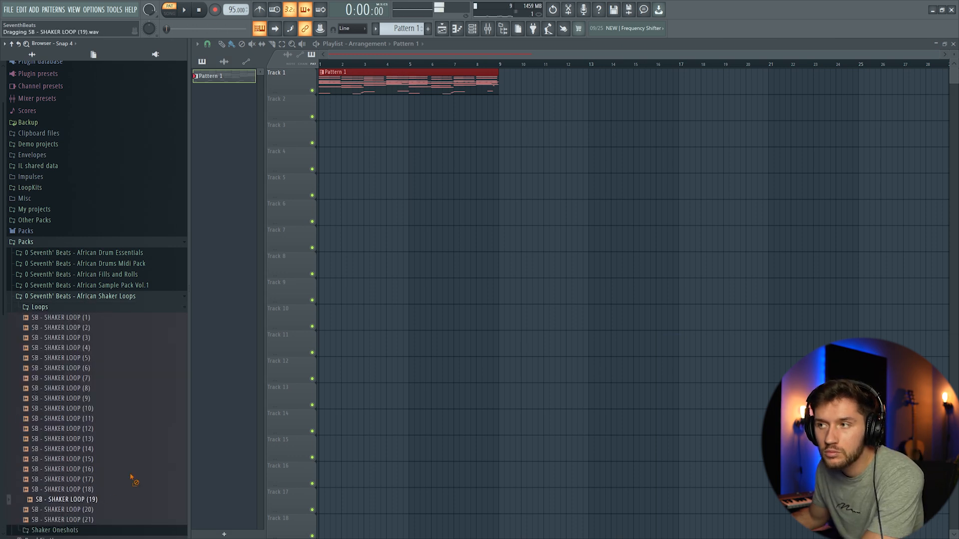
pyautogui.moveTo(131, 477); pyautogui.dragTo(525, 264)
# Set the time stretching mode of SB - SHAKER LOOP (19) to e3 generic
pyautogui.doubleClick(550, 255)
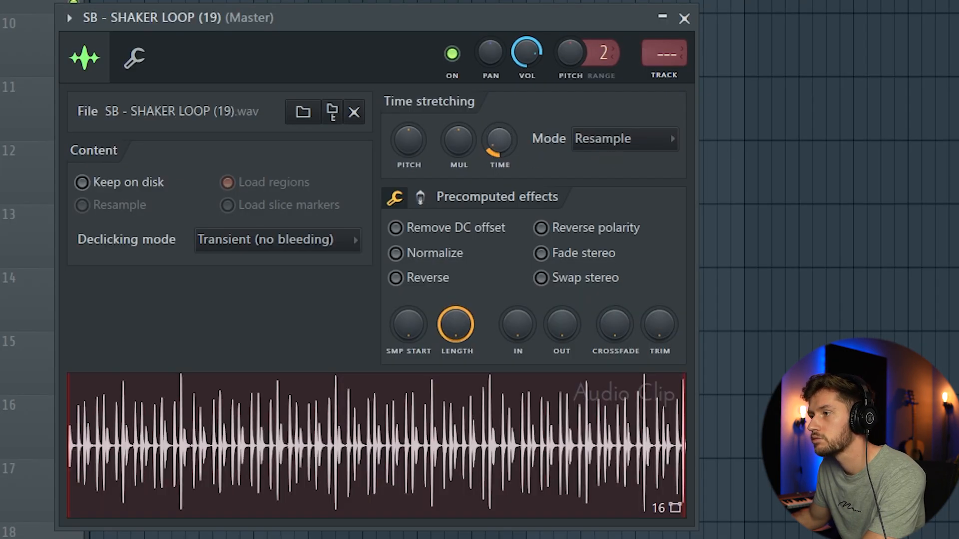
pyautogui.click(614, 150)
pyautogui.click(606, 235)
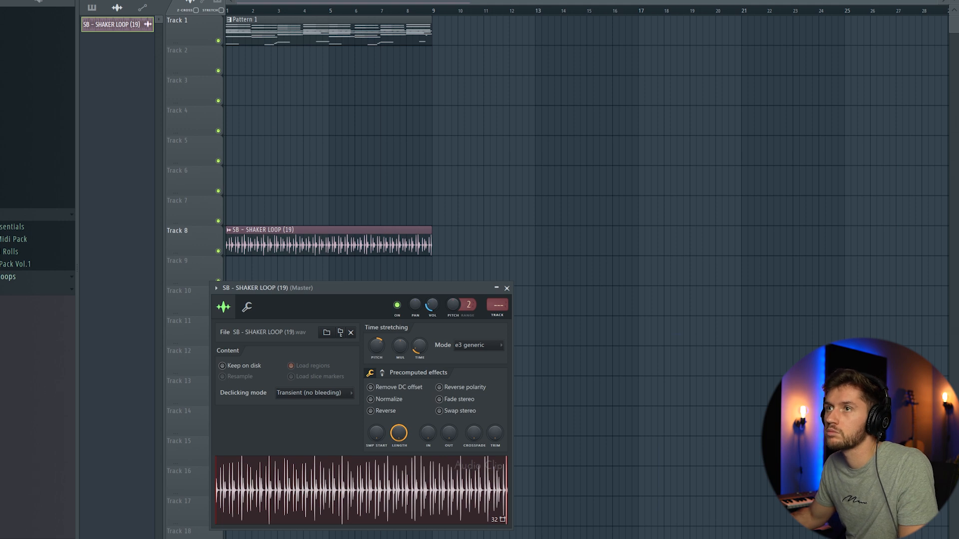
# Show the Unsorted channel group in the channel rack and turn up the swing
pyautogui.press('F6')
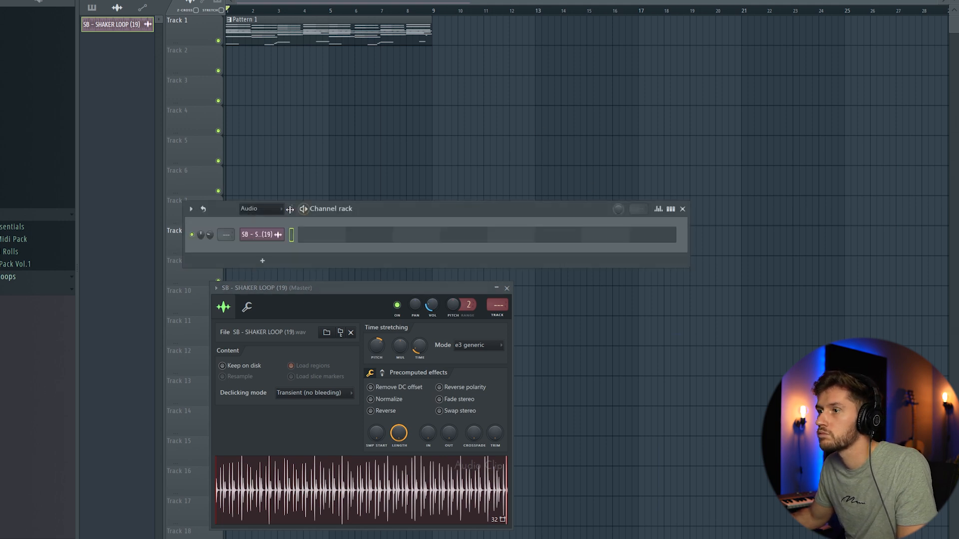
pyautogui.click(265, 243)
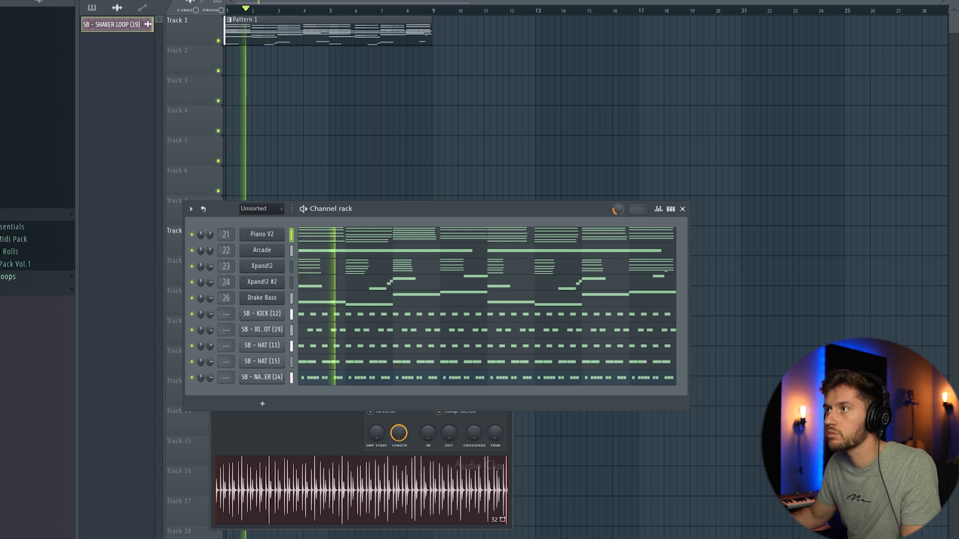
pyautogui.press('F6')
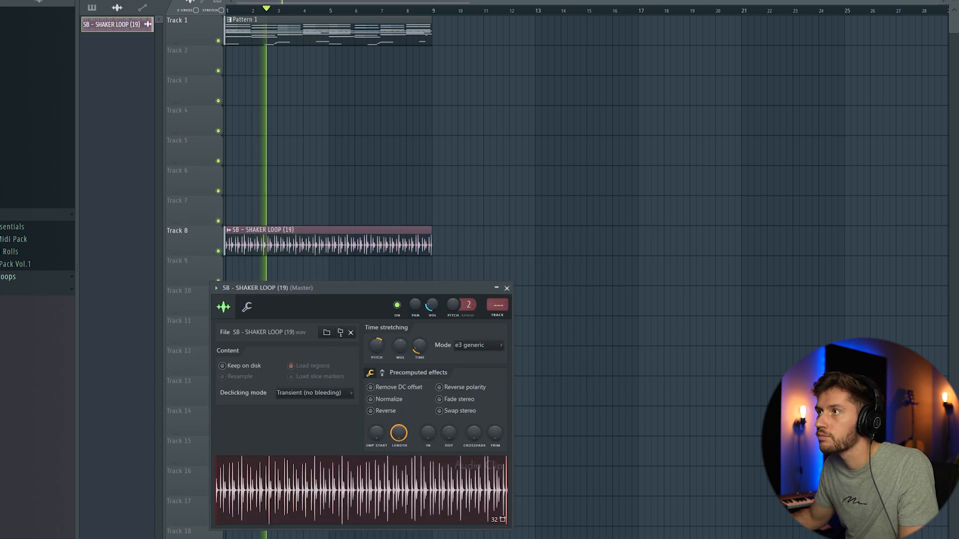
# Route the kick, rimshot, both hat and natural shaker channels to consecutive mixer tracks starting from Insert 1
pyautogui.press('F9')
pyautogui.press('F6')
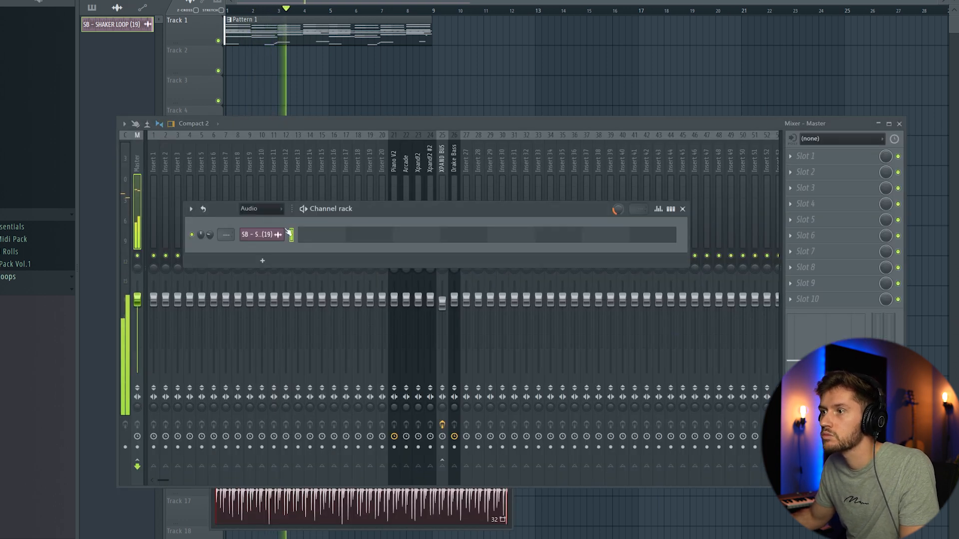
pyautogui.click(272, 242)
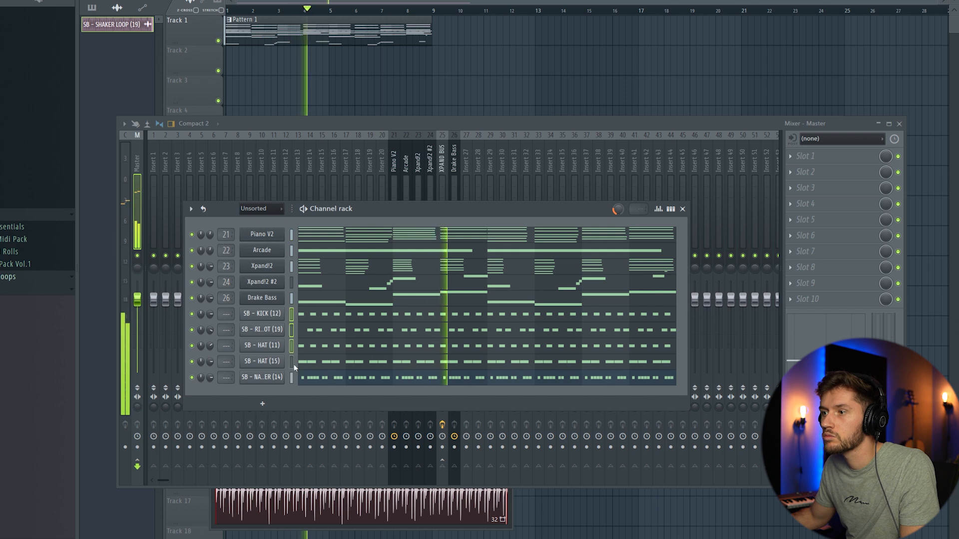
pyautogui.rightClick(154, 165)
pyautogui.moveTo(214, 233)
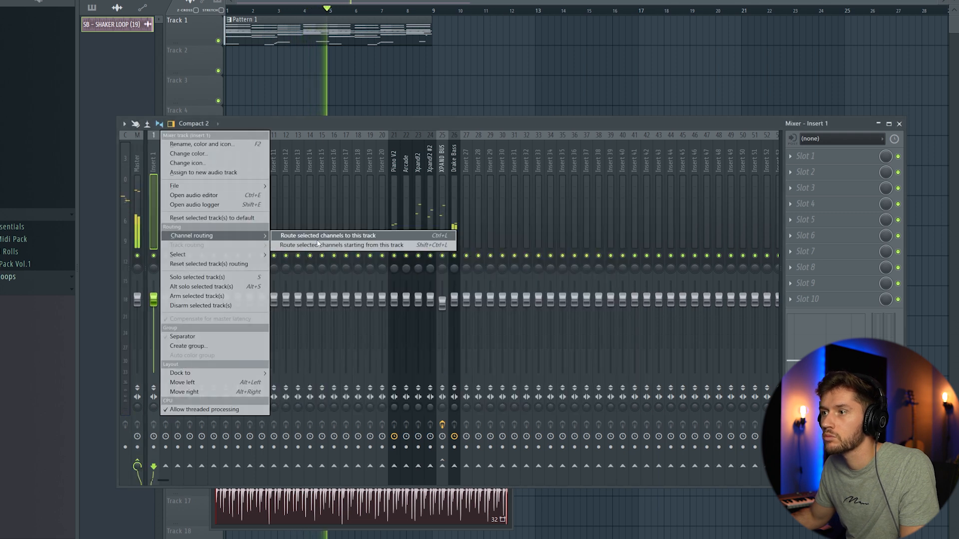
pyautogui.click(339, 245)
# Try to route SB - SHAKER LOOP (19) to mixer track Insert 6
pyautogui.press('F6')
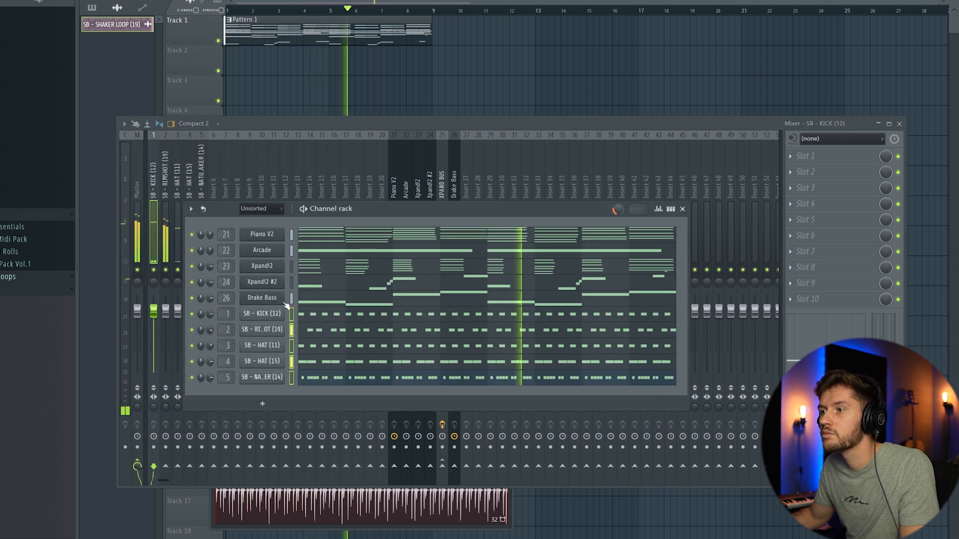
pyautogui.doubleClick(320, 507)
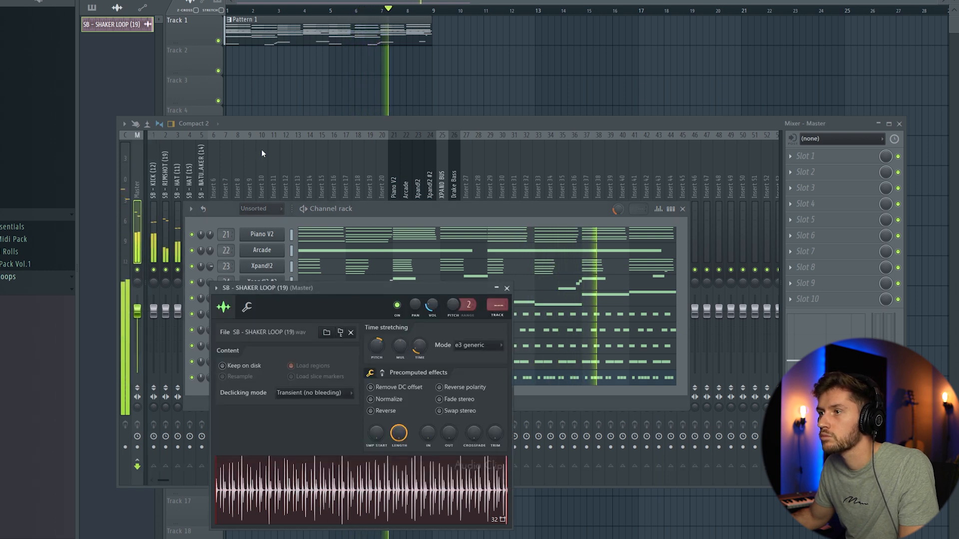
pyautogui.rightClick(220, 182)
pyautogui.moveTo(300, 231)
pyautogui.click(358, 233)
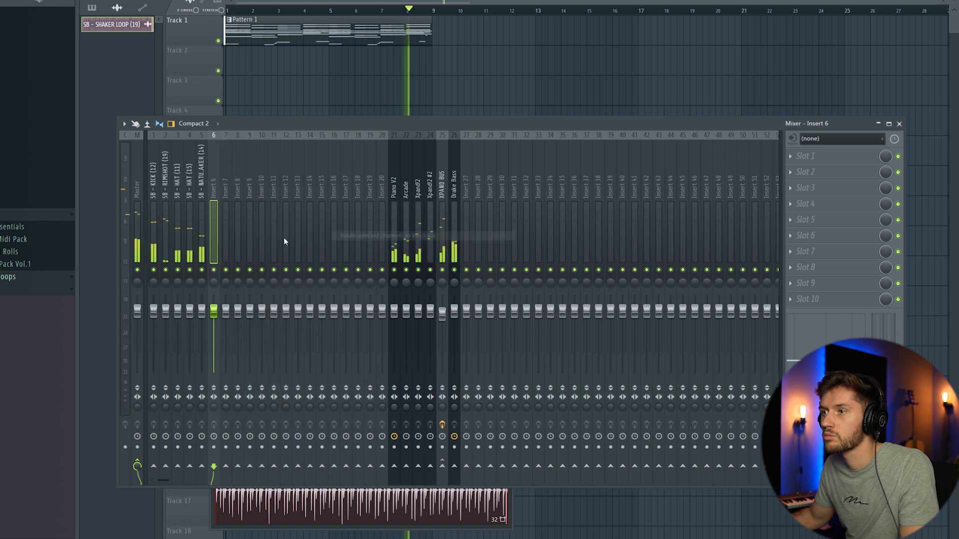
# Select SB - SHAKER LOOP (19) again and route it to mixer track Insert 6
pyautogui.press('F6')
pyautogui.doubleClick(135, 28)
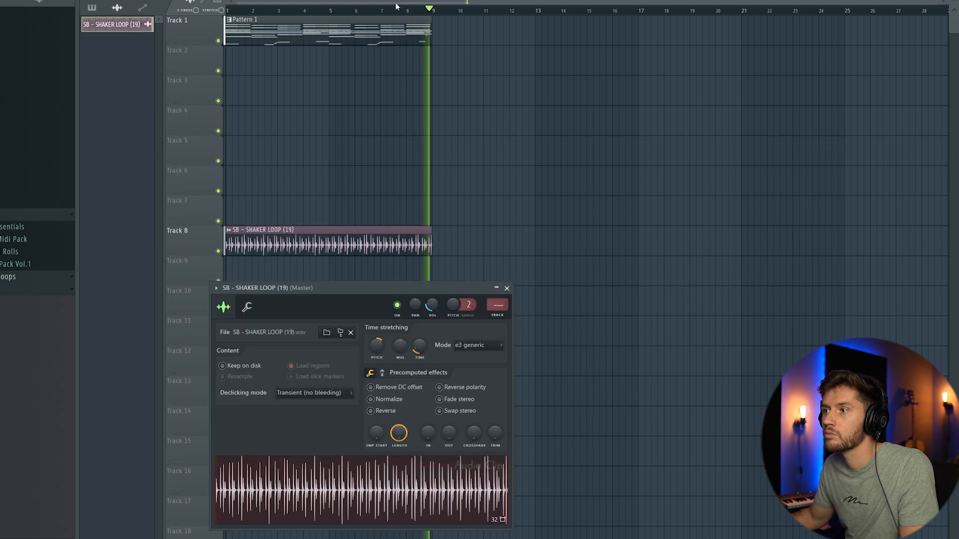
pyautogui.press('F6')
pyautogui.press('F9')
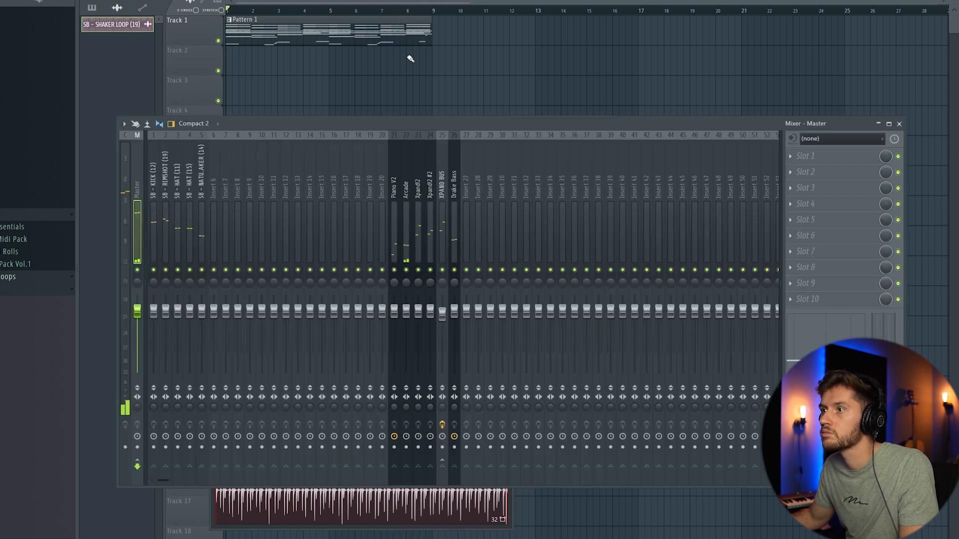
pyautogui.rightClick(218, 186)
pyautogui.moveTo(278, 234)
pyautogui.click(377, 236)
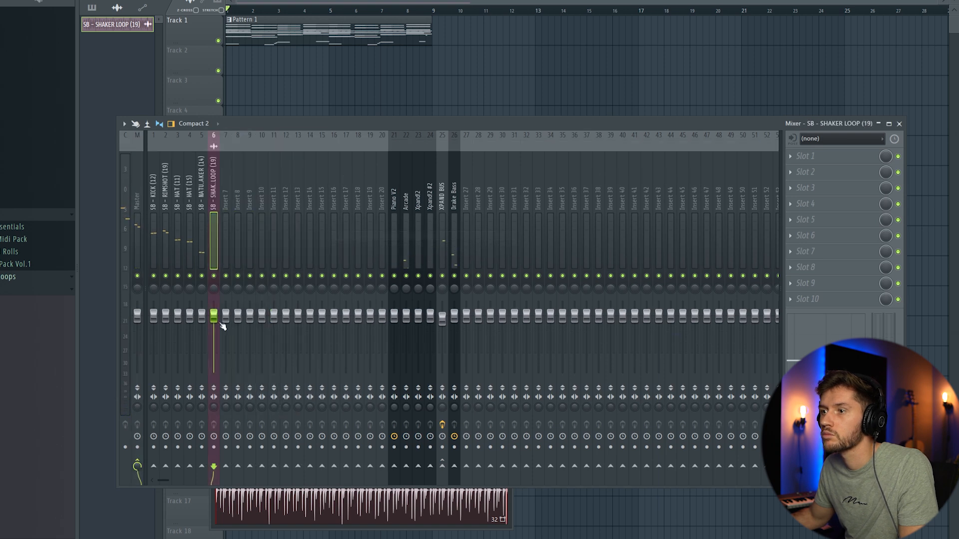
# Cut the shaker loop's lows up to about 3 kHz with Fruity Parametric EQ 2, and slightly lower the natural shaker's mixer level
pyautogui.click(793, 160)
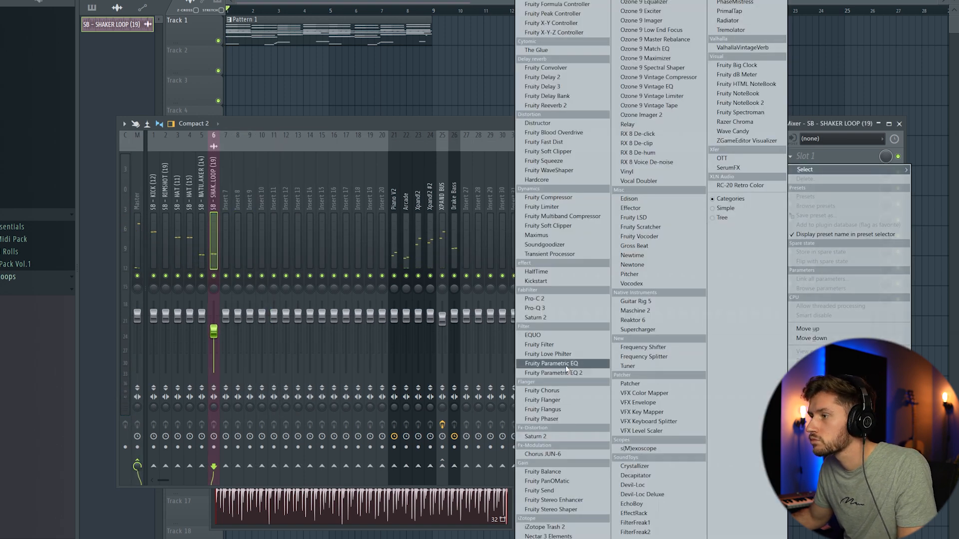
pyautogui.click(554, 373)
pyautogui.moveTo(232, 236); pyautogui.dragTo(339, 236)
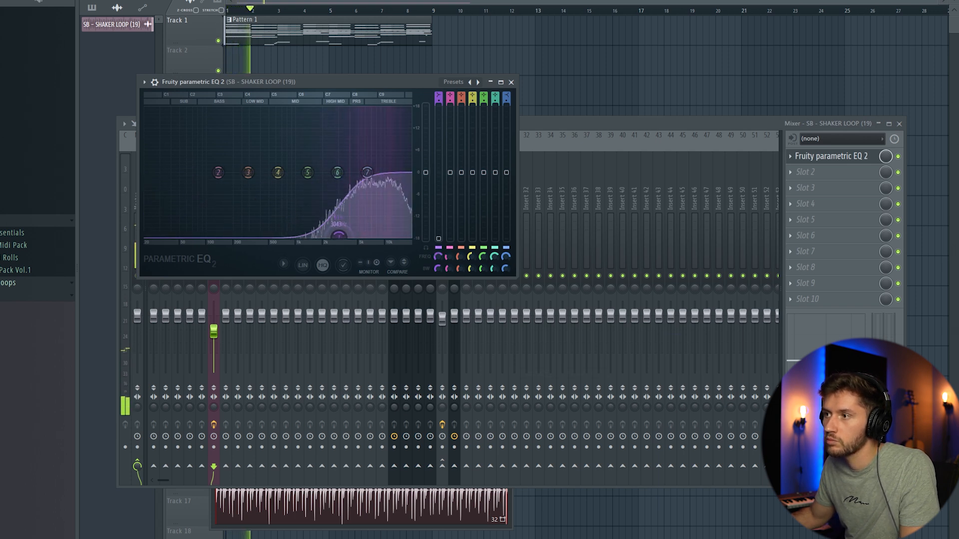
pyautogui.click(552, 125)
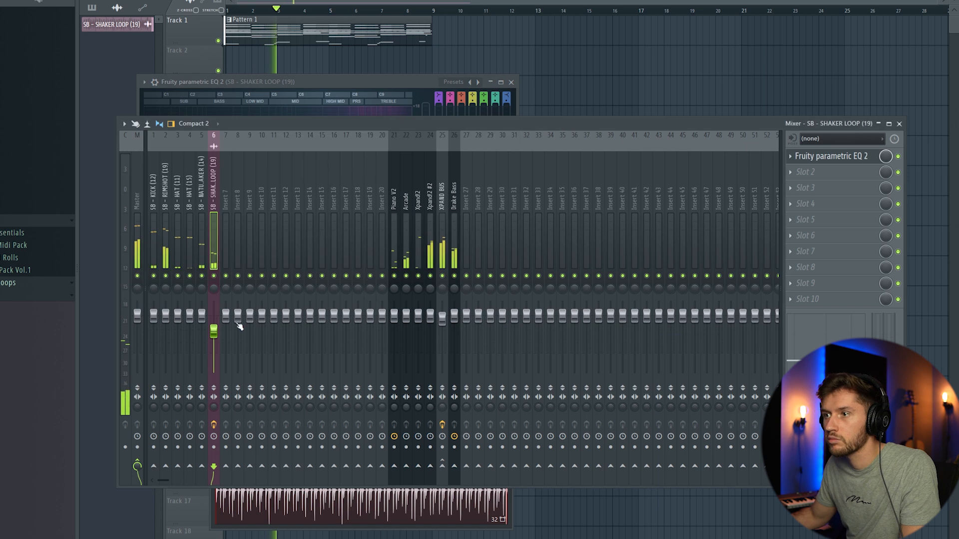
pyautogui.click(202, 316)
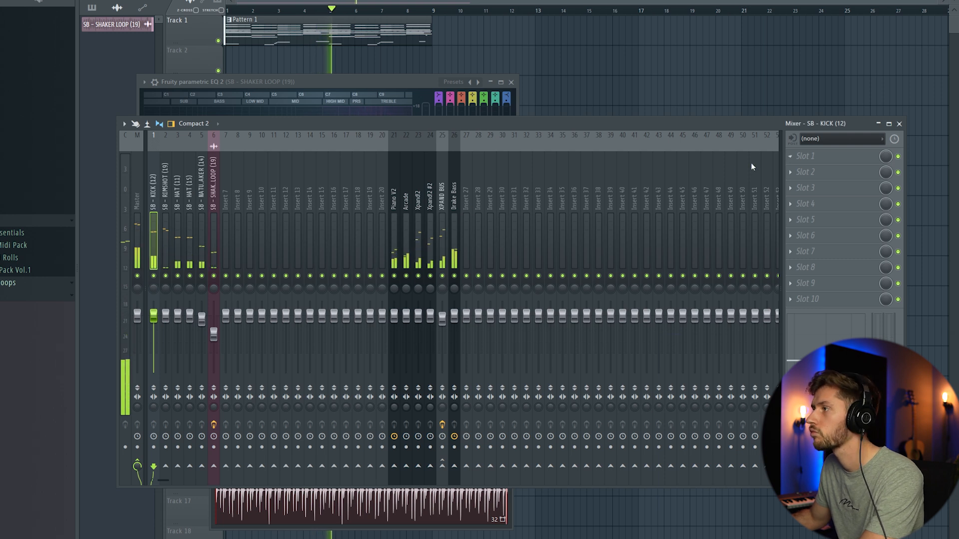
# Add Pro-Q 3 to the SB - KICK (12) mixer track with a high cut at about 2.26 kHz
pyautogui.click(796, 158)
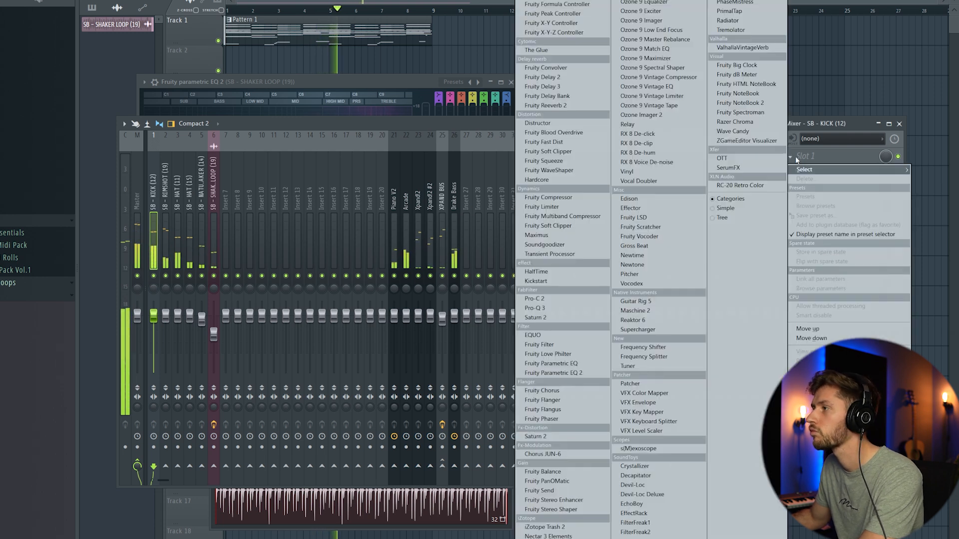
pyautogui.click(548, 309)
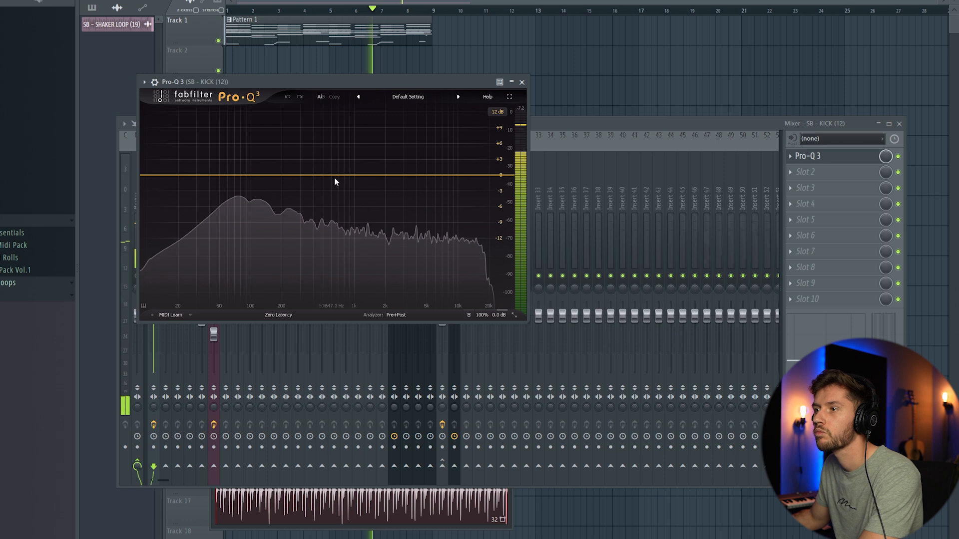
pyautogui.click(349, 176)
pyautogui.rightClick(356, 158)
pyautogui.moveTo(400, 195)
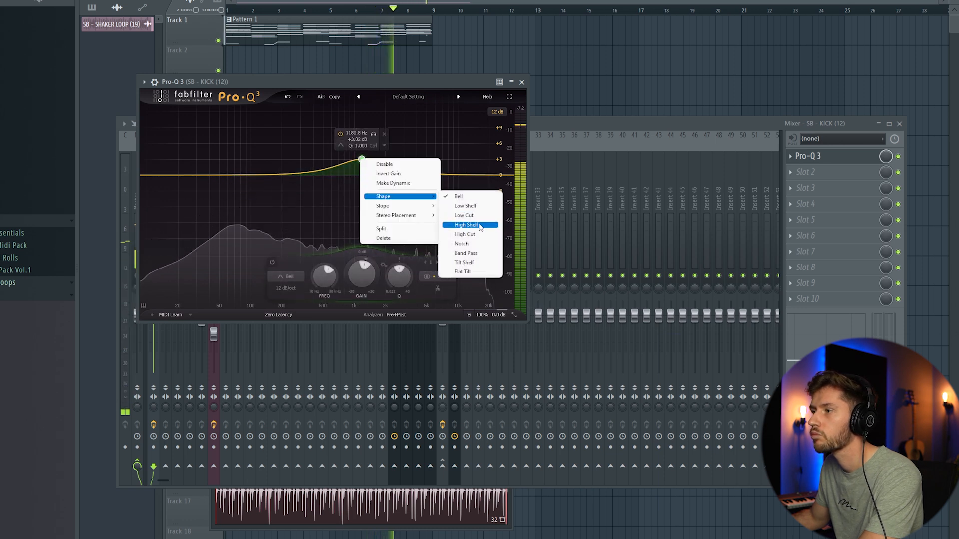
pyautogui.click(469, 234)
pyautogui.moveTo(361, 175); pyautogui.dragTo(391, 177)
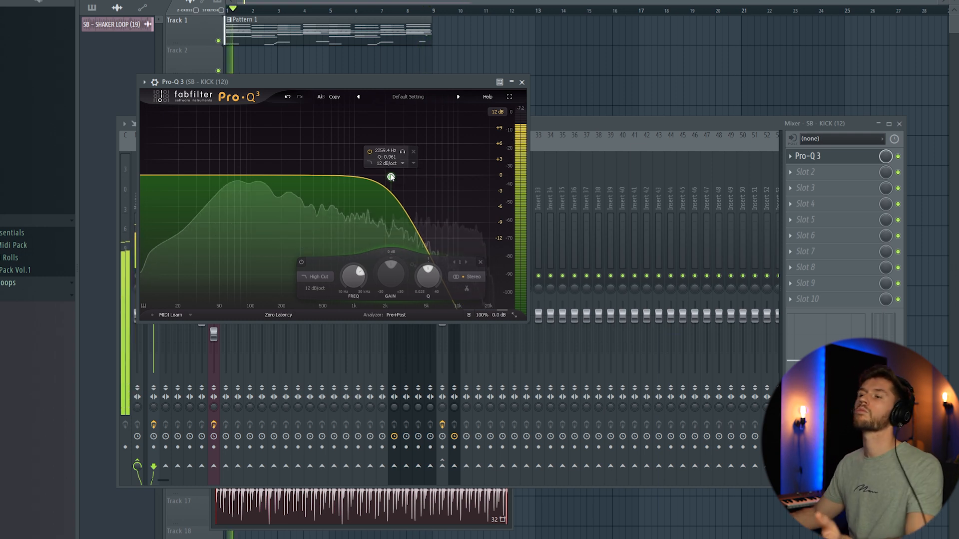
pyautogui.click(393, 2)
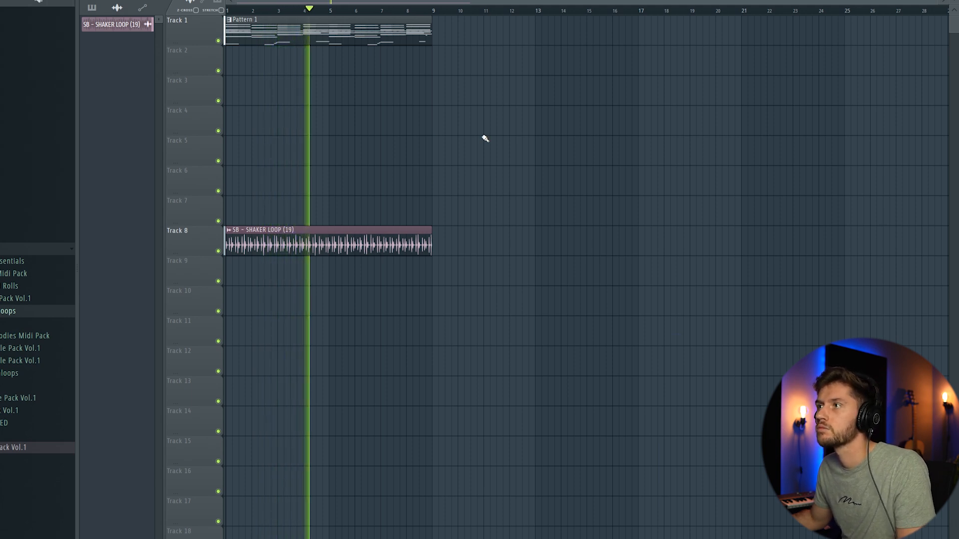
# Split the Pattern 1 channels into separate patterns, including PIANO, VOCAL, BASS, KICK, RIM, HAT, HAT #2 and SHAKER
pyautogui.click(403, 1)
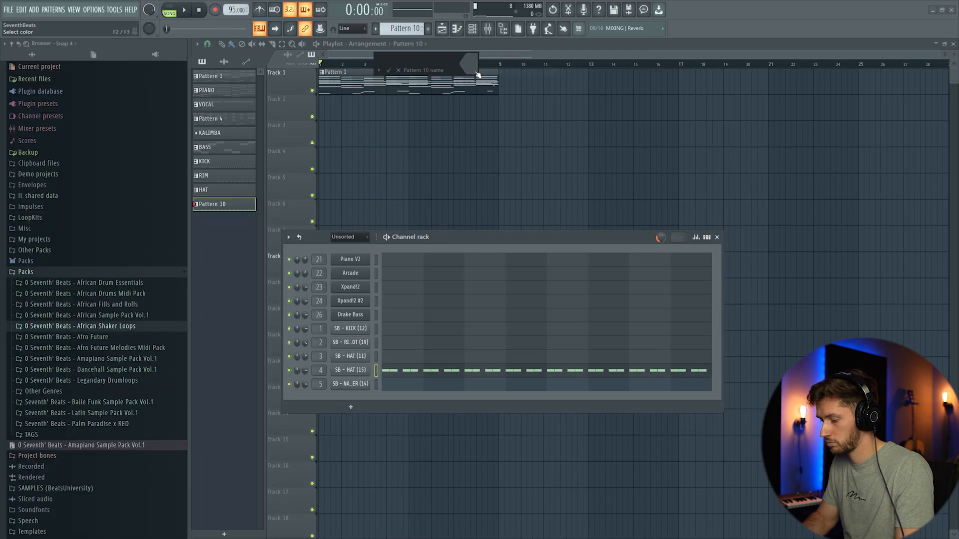
pyautogui.click(475, 72)
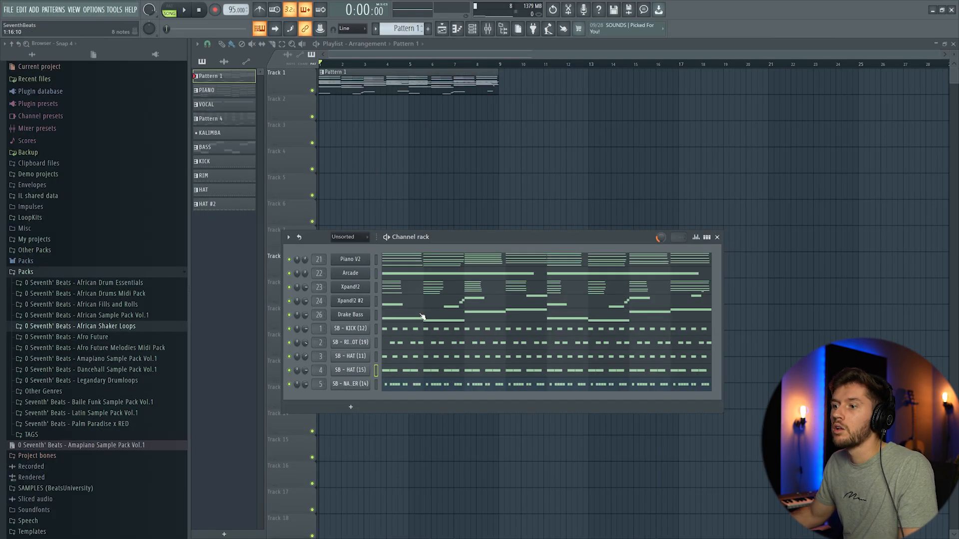
pyautogui.click(428, 29)
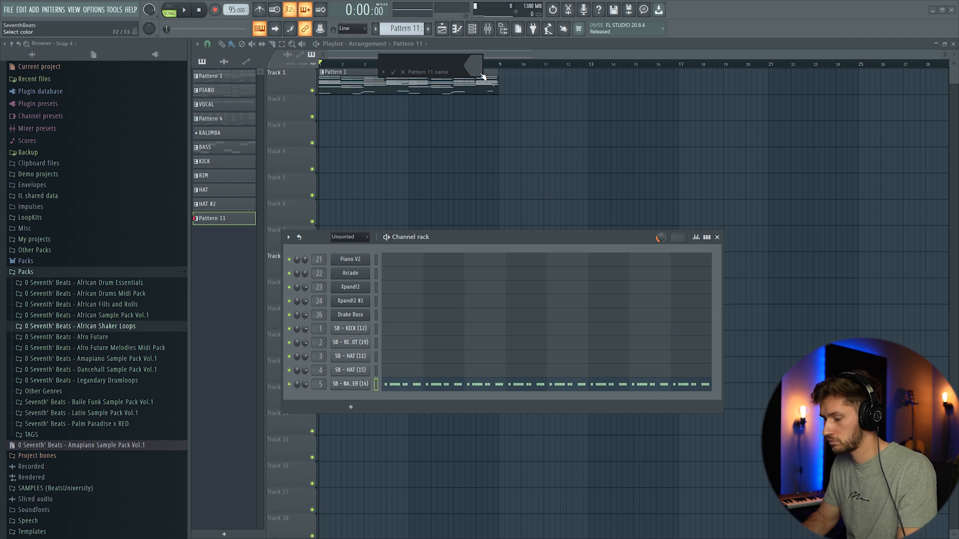
# Replace the Pattern 1 clip in the playlist with PIANO, VOCAL and Pattern 4 on Tracks 1 to 3, starting at bar 1
pyautogui.rightClick(417, 90)
pyautogui.scroll(-1, 405, 28)
pyautogui.moveTo(445, 81); pyautogui.dragTo(322, 83)
pyautogui.scroll(-1, 400, 30)
pyautogui.moveTo(378, 108); pyautogui.dragTo(321, 108)
pyautogui.scroll(-1, 400, 29)
pyautogui.moveTo(385, 135); pyautogui.dragTo(322, 135)
# Rename Pattern 4 as KALIMBA
pyautogui.rightClick(413, 30)
pyautogui.click(483, 73)
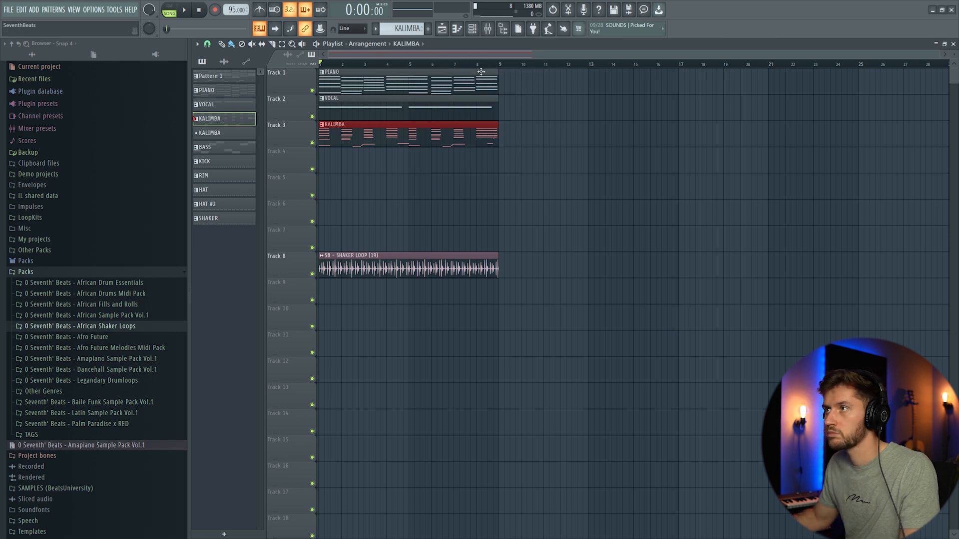
pyautogui.click(235, 133)
pyautogui.press('F6')
# Place BASS, KICK, RIM, HAT and HAT #2 on playlist Tracks 4 to 8 from bar 1, moving the shaker loop to Track 10
pyautogui.scroll(-1, 409, 30)
pyautogui.moveTo(436, 184); pyautogui.dragTo(325, 163)
pyautogui.scroll(-1, 410, 30)
pyautogui.moveTo(403, 189); pyautogui.dragTo(327, 189)
pyautogui.scroll(-1, 409, 30)
pyautogui.moveTo(400, 215); pyautogui.dragTo(326, 214)
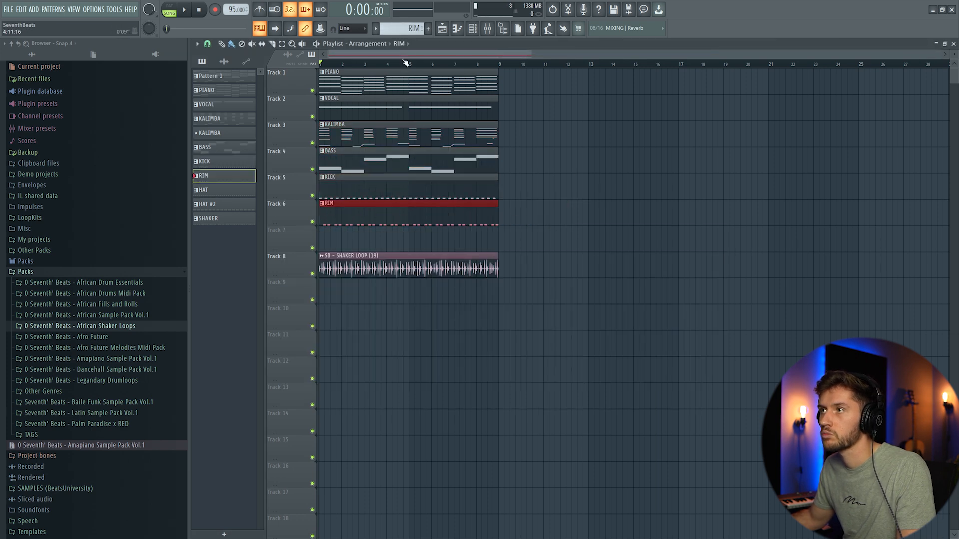
pyautogui.moveTo(400, 282); pyautogui.dragTo(305, 257)
pyautogui.scroll(-1, 410, 30)
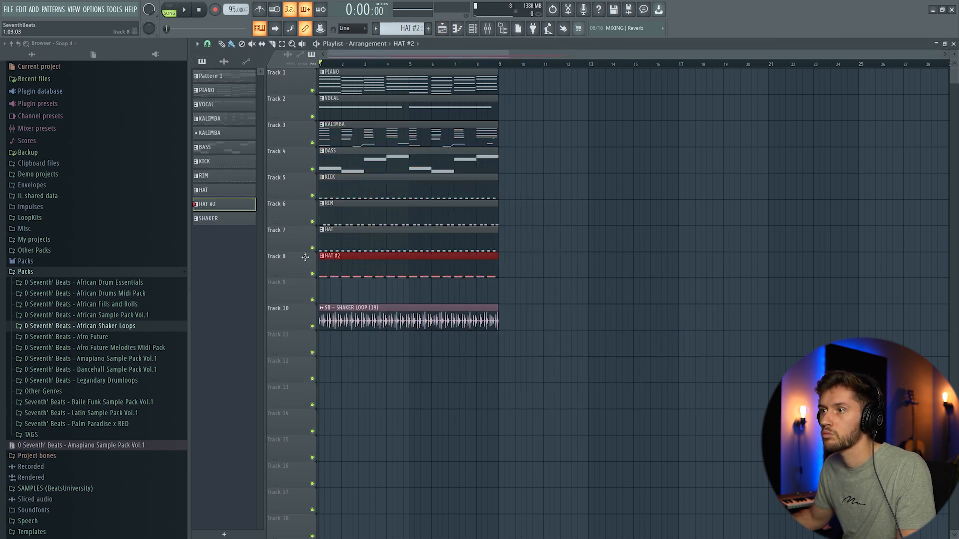